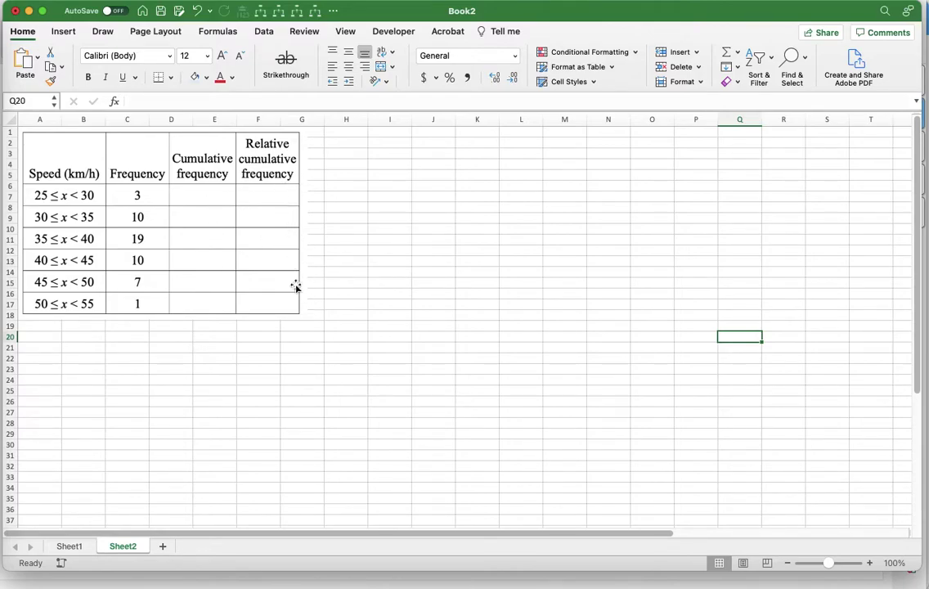
Enter the column header "Speed (km/h)" in cell H2.
{"action": "left_click", "coordinate": [342, 145]}
{"action": "type", "text": "S"}
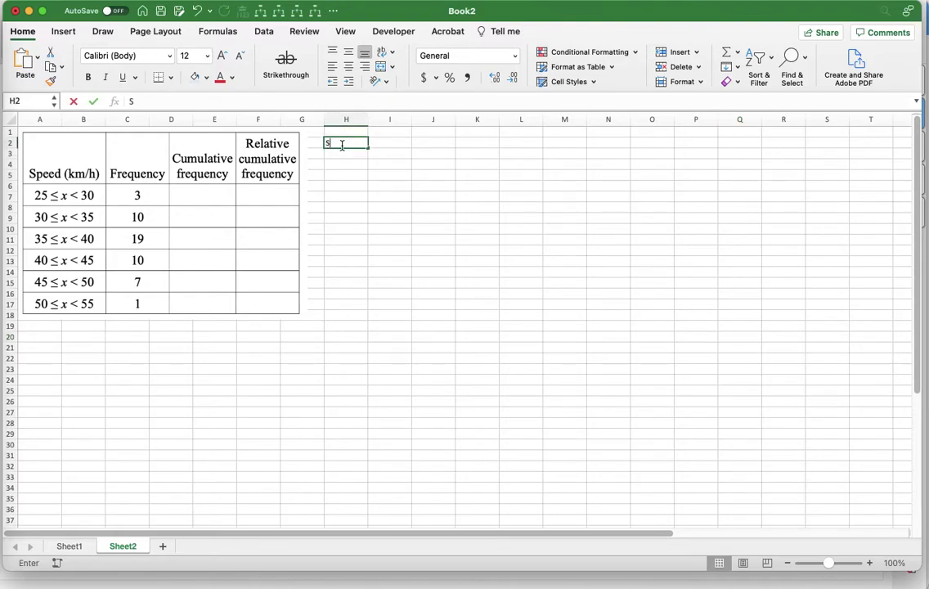
{"action": "type", "text": "peed (km/h"}
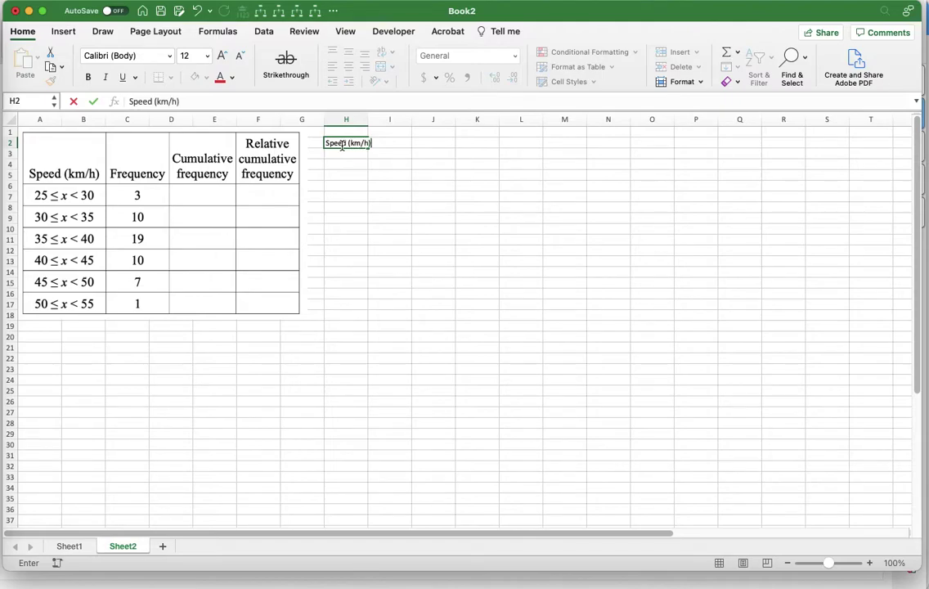
{"action": "key", "text": "Return"}
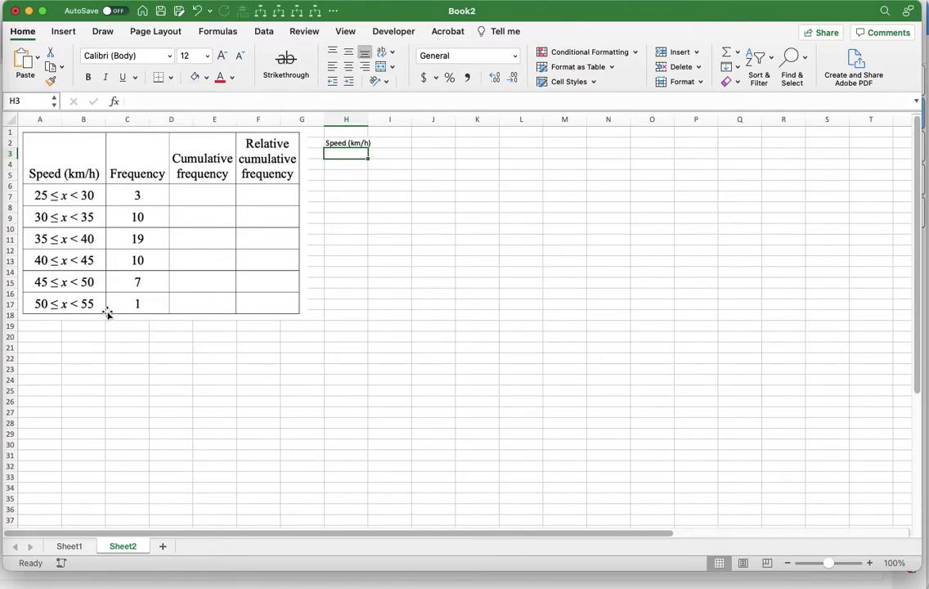
Enter 25 and 30 in H3 and H4, and extend the series down to 55 in H9.
{"action": "type", "text": "25"}
{"action": "key", "text": "Return"}
{"action": "type", "text": "30"}
{"action": "key", "text": "Return"}
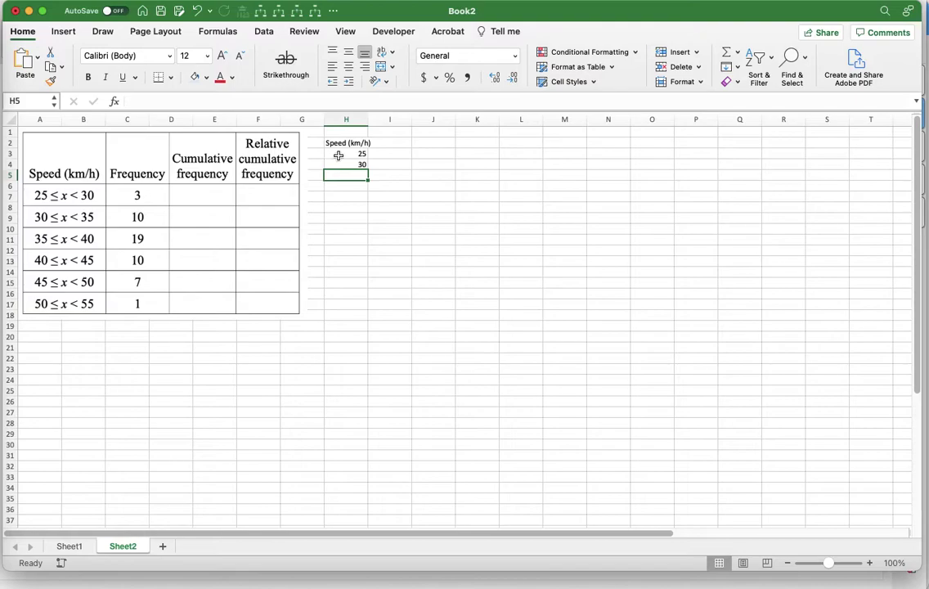
{"action": "scroll", "coordinate": [337, 155], "scroll_direction": "up", "scroll_amount": 5}
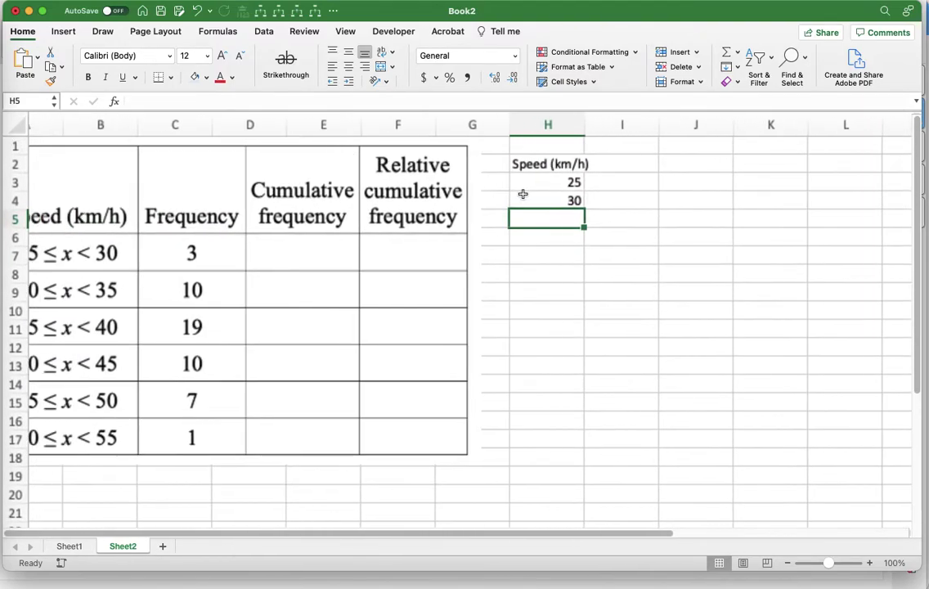
{"action": "left_click_drag", "start_coordinate": [546, 183], "coordinate": [549, 201]}
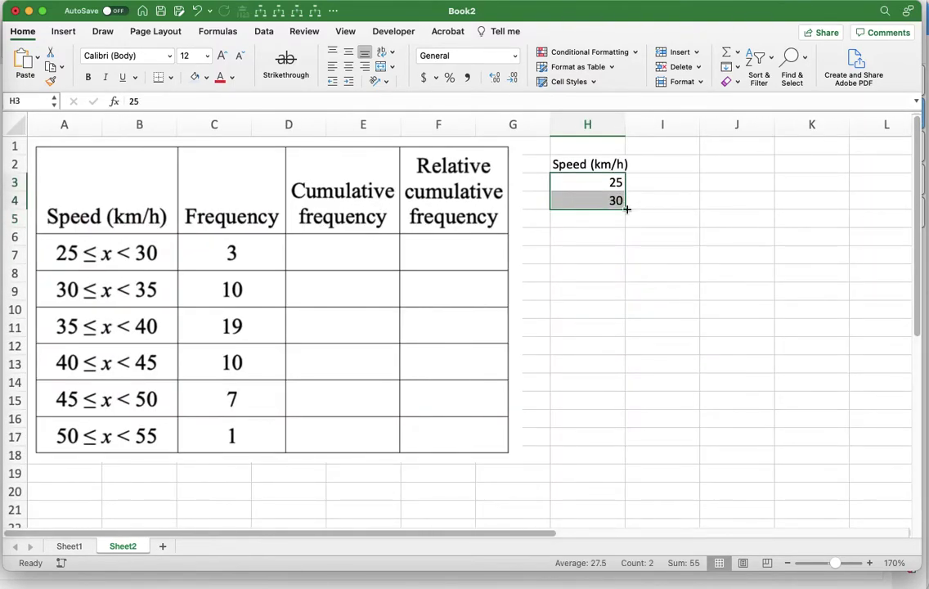
{"action": "left_click_drag", "start_coordinate": [626, 209], "coordinate": [624, 293]}
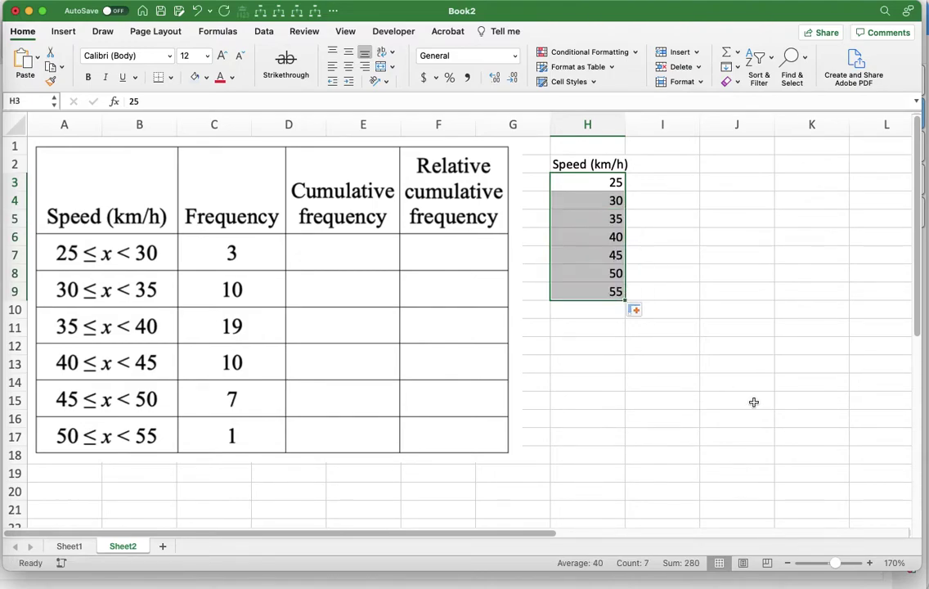
Add the header "Frequency" in cell I2 beside the speed header.
{"action": "left_click", "coordinate": [652, 164]}
{"action": "type", "text": "Fr"}
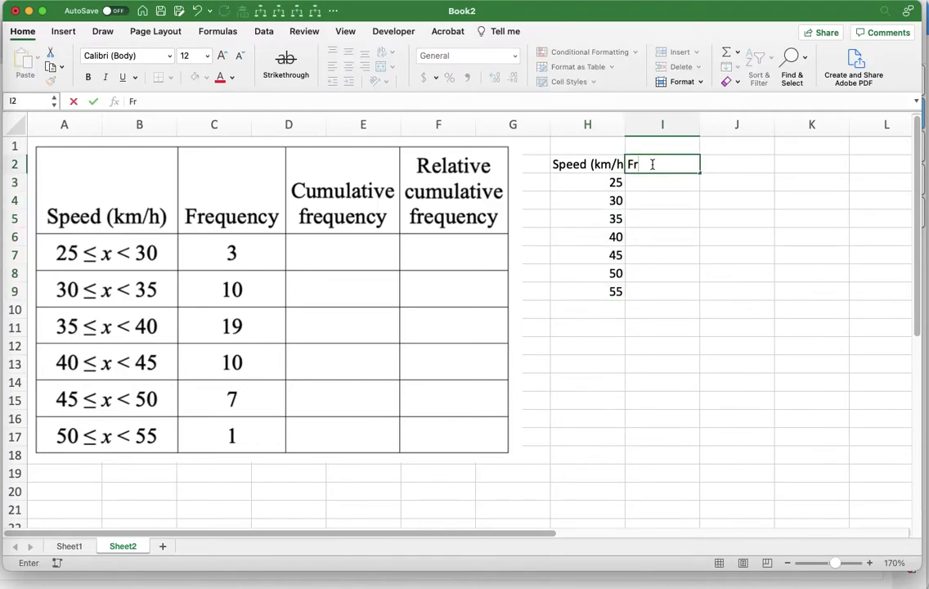
{"action": "type", "text": "equency"}
{"action": "key", "text": "Return"}
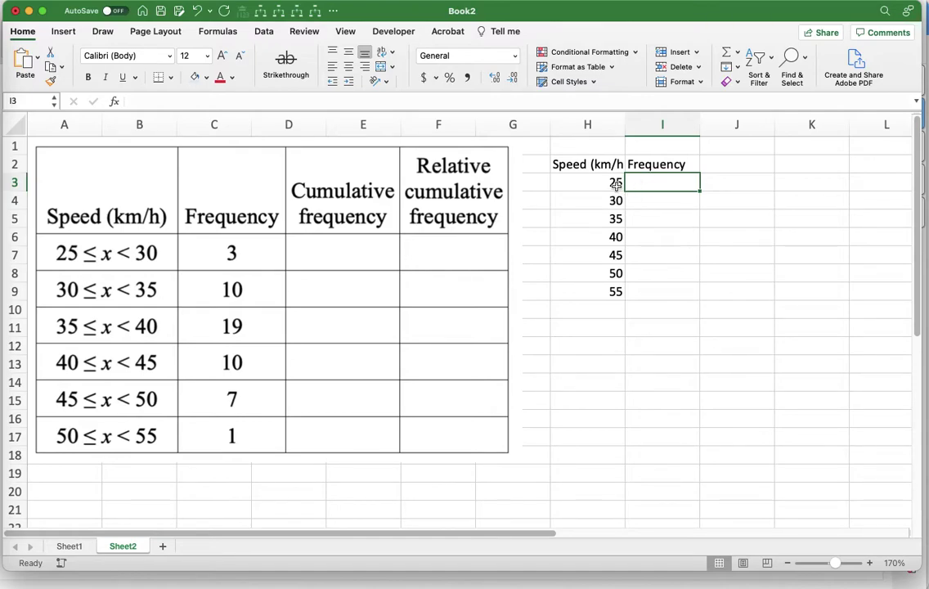
Enter the frequencies 0, 3, 10, 19, 10, 7 and 1 in cells I3 to I9.
{"action": "type", "text": "0"}
{"action": "key", "text": "Return"}
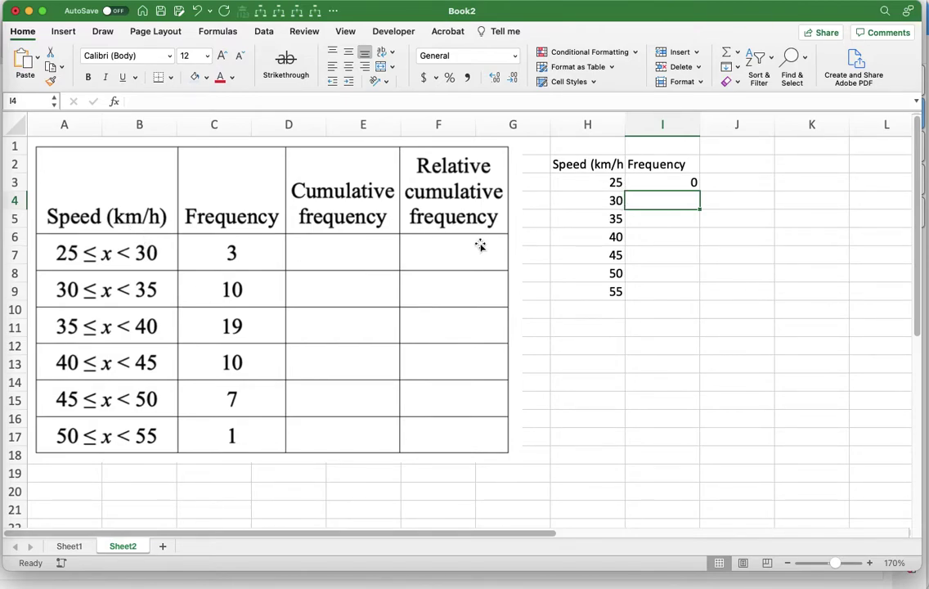
{"action": "type", "text": "3"}
{"action": "key", "text": "Return"}
{"action": "type", "text": "10"}
{"action": "key", "text": "Return"}
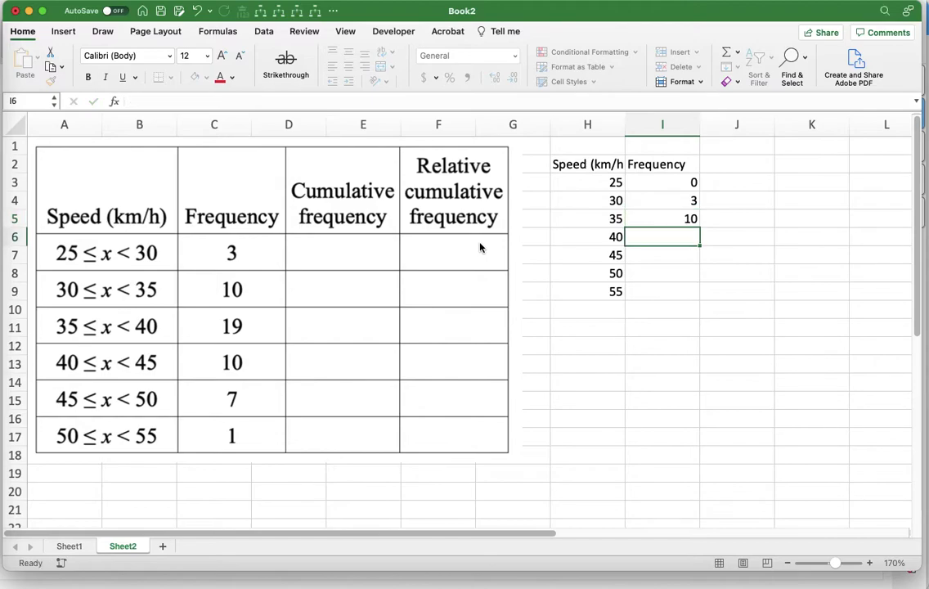
{"action": "type", "text": "19"}
{"action": "key", "text": "Return"}
{"action": "type", "text": "10"}
{"action": "key", "text": "Return"}
{"action": "type", "text": "7"}
{"action": "key", "text": "Return"}
{"action": "type", "text": "1"}
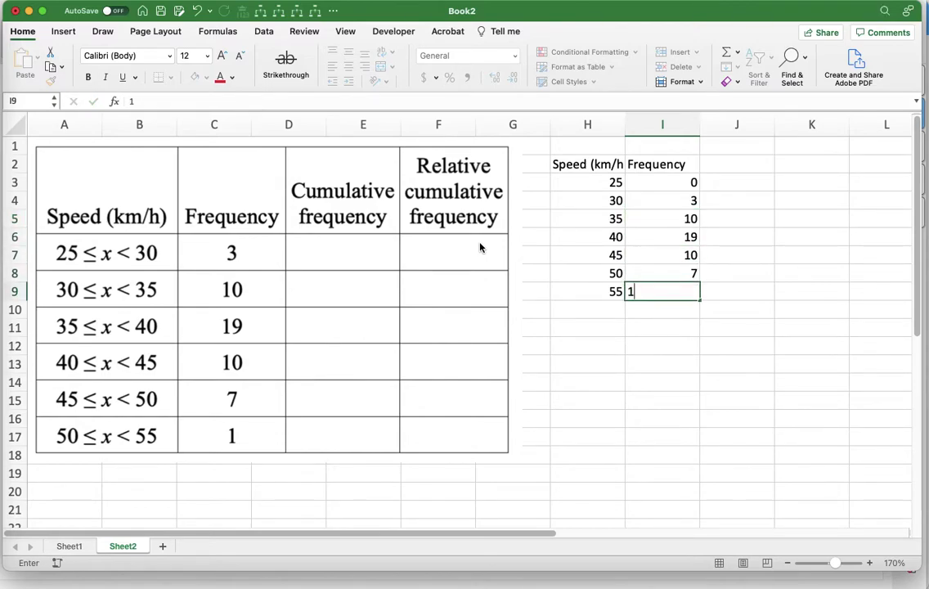
{"action": "key", "text": "Return"}
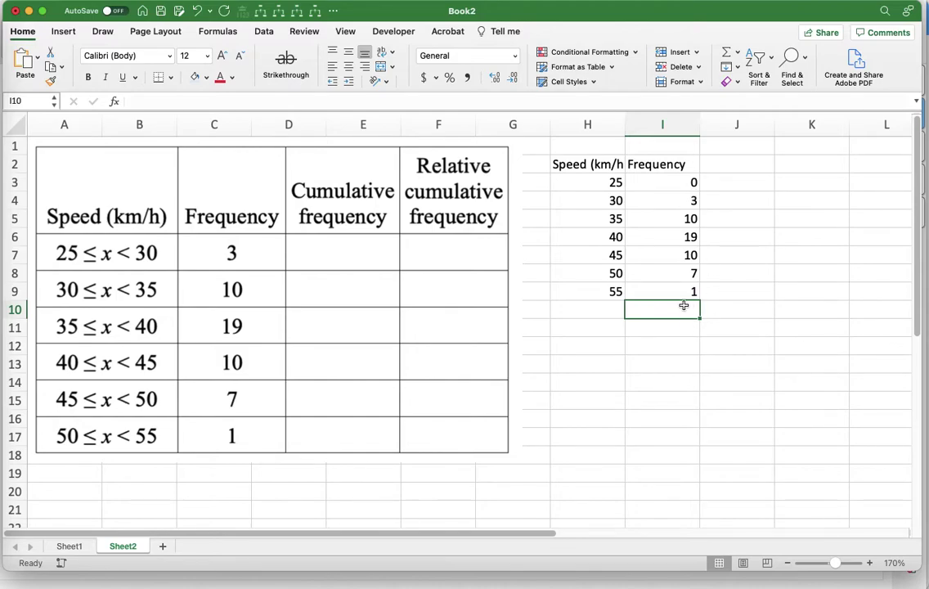
Add the header "Cumulative frequency" in cell J2 and wrap its text.
{"action": "left_click", "coordinate": [728, 166]}
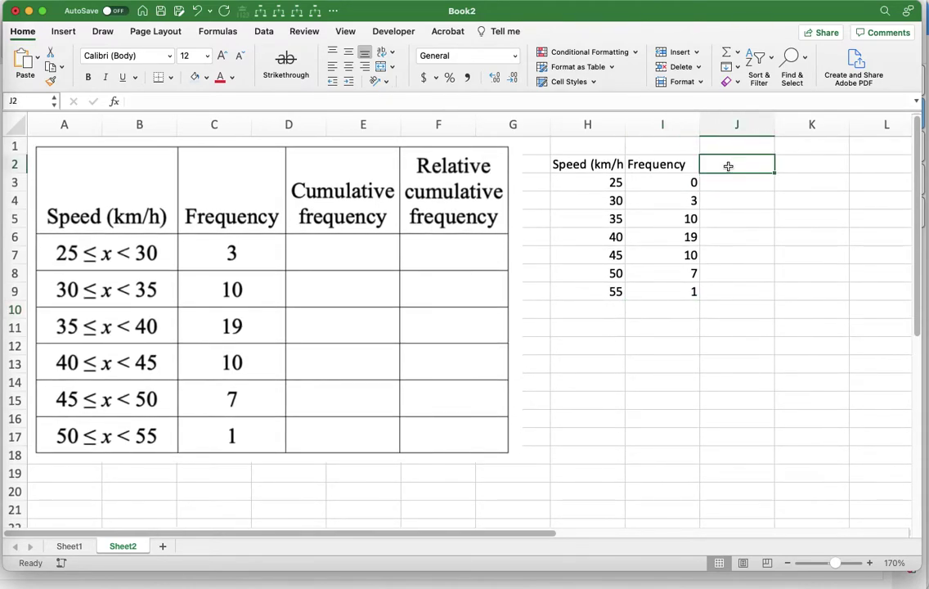
{"action": "type", "text": "Cumulati"}
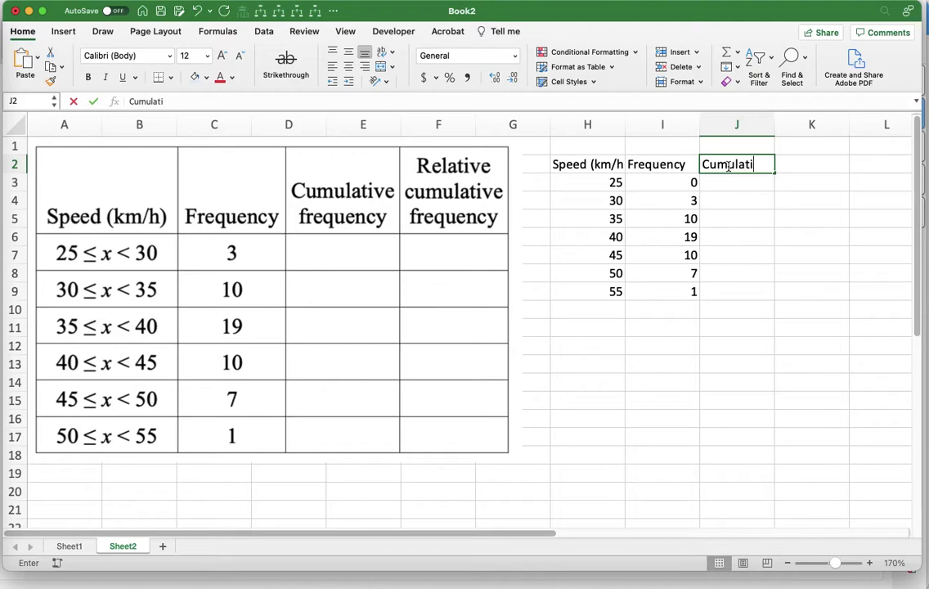
{"action": "type", "text": "ve fre"}
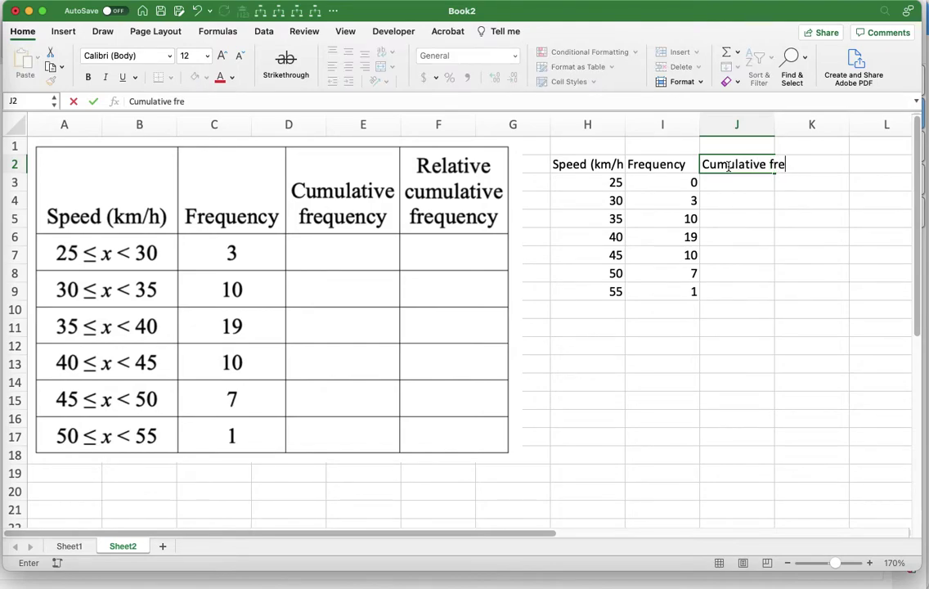
{"action": "type", "text": "quency"}
{"action": "key", "text": "Return"}
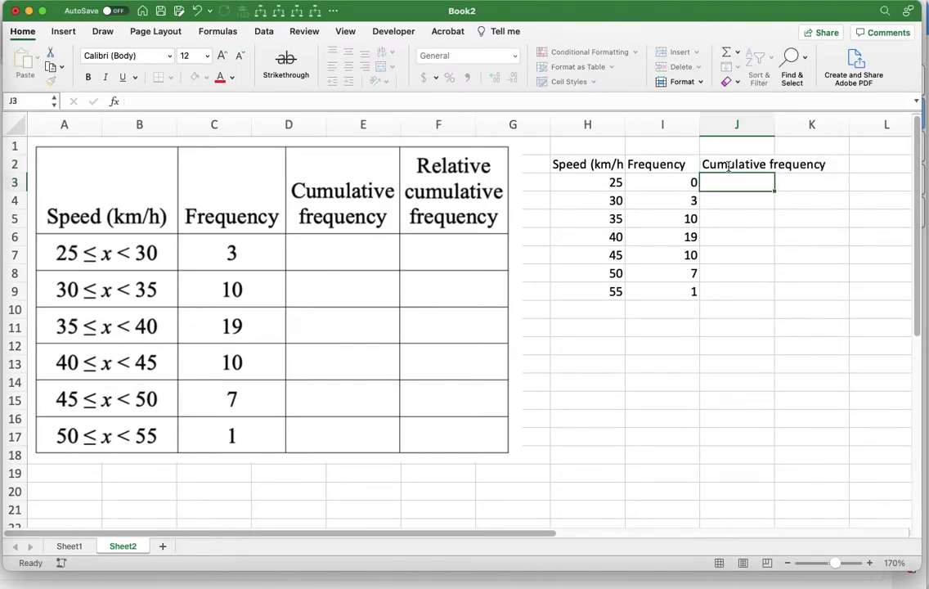
{"action": "left_click", "coordinate": [741, 162]}
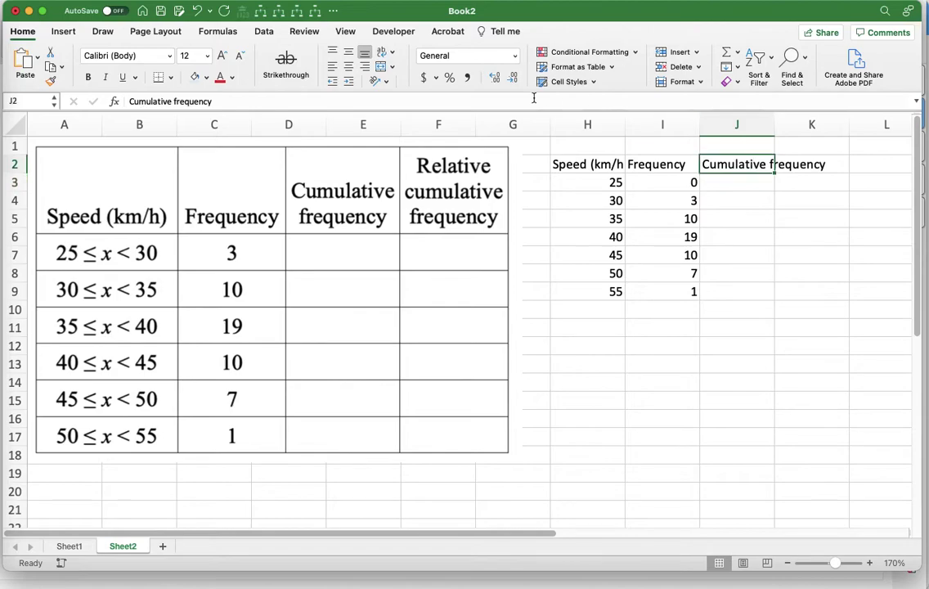
{"action": "left_click", "coordinate": [386, 56]}
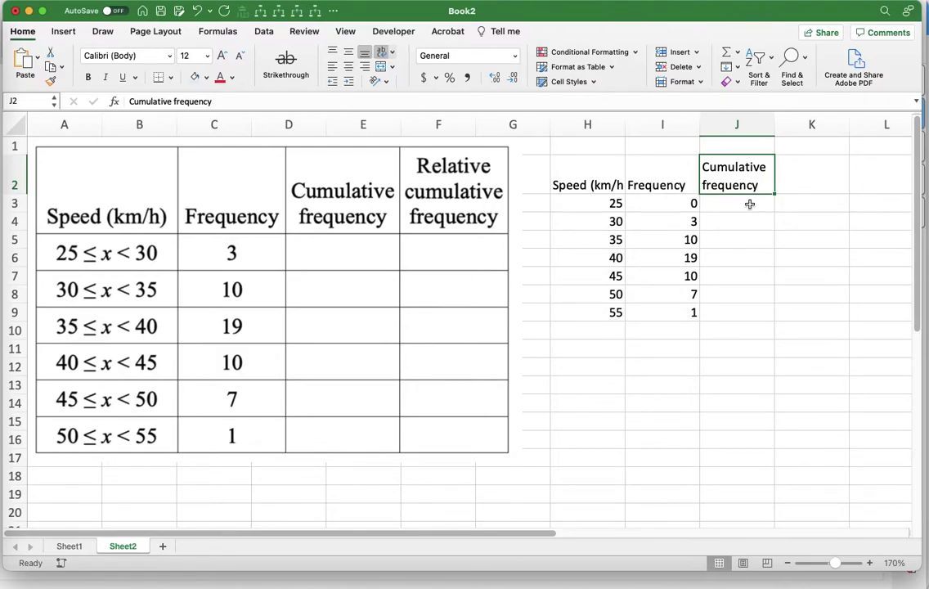
Make the first cumulative frequency in J3 equal to the frequency in I3.
{"action": "left_click", "coordinate": [750, 203]}
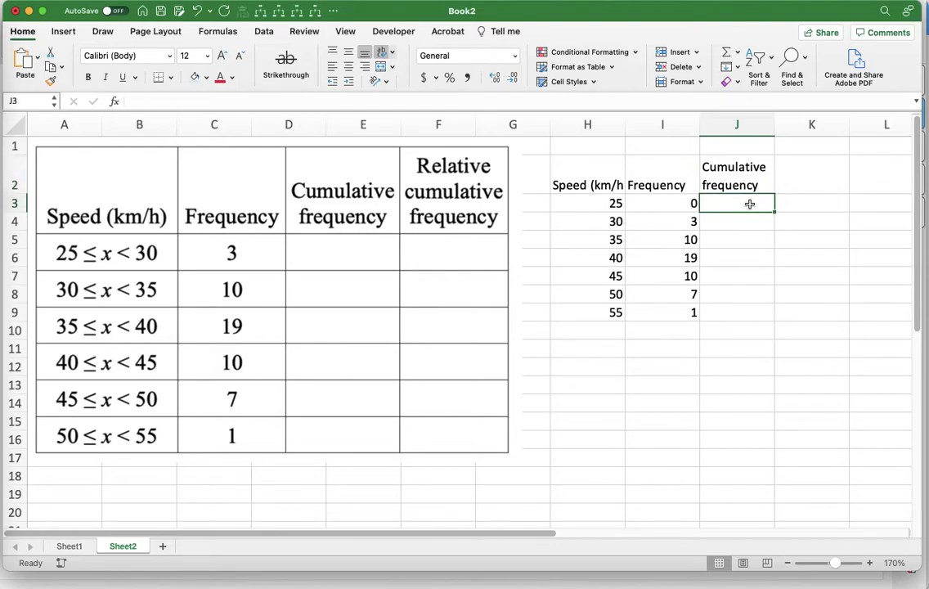
{"action": "type", "text": "="}
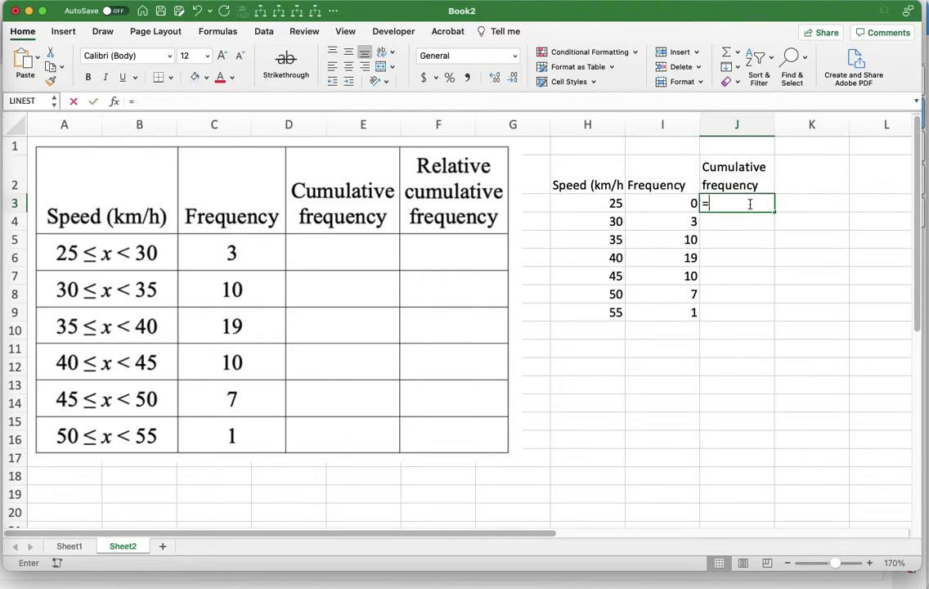
{"action": "left_click", "coordinate": [666, 205]}
{"action": "key", "text": "Return"}
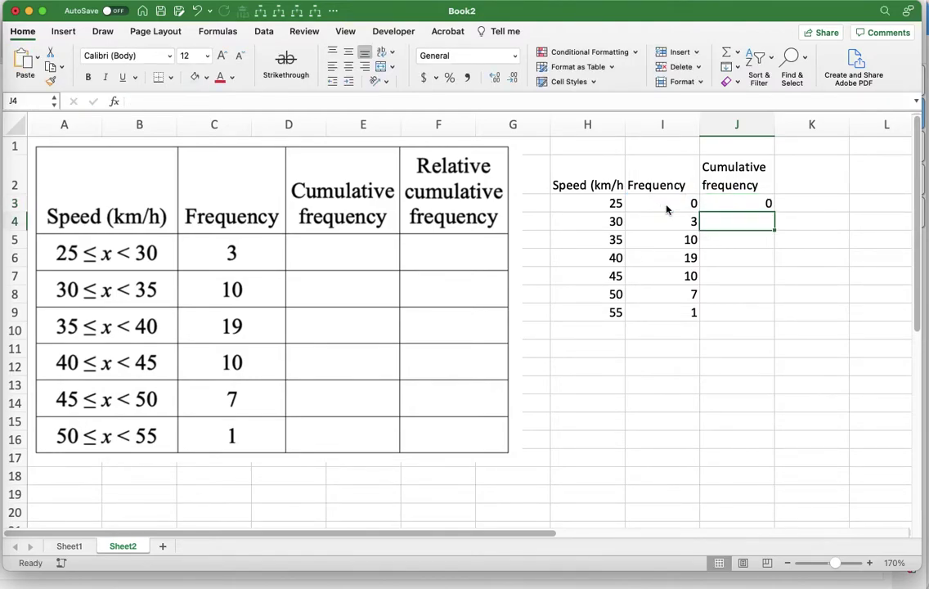
Enter the running-total formula =J3+I4 in J4 and fill it down to J9.
{"action": "type", "text": "="}
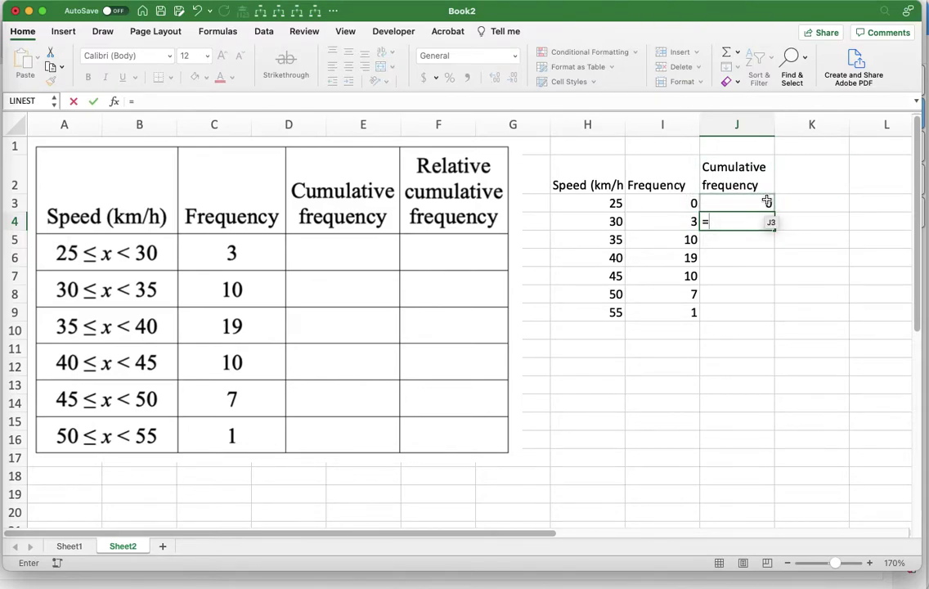
{"action": "left_click", "coordinate": [768, 202]}
{"action": "type", "text": "+"}
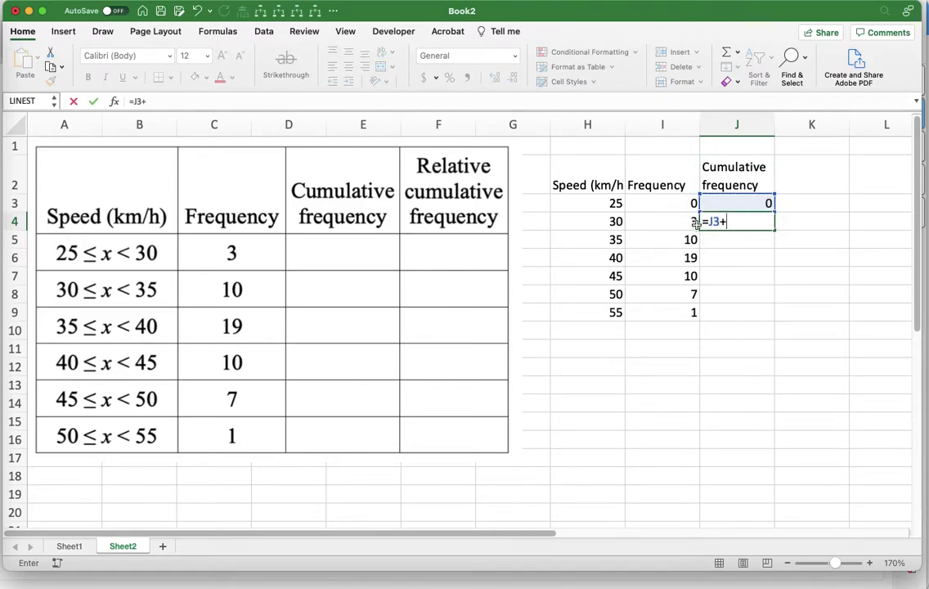
{"action": "left_click", "coordinate": [695, 222]}
{"action": "key", "text": "Return"}
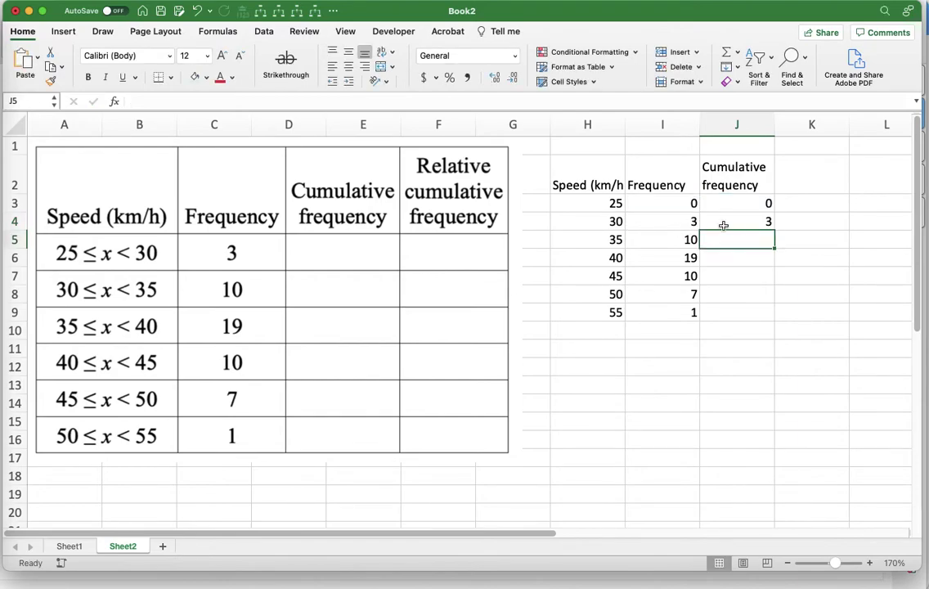
{"action": "left_click", "coordinate": [740, 224]}
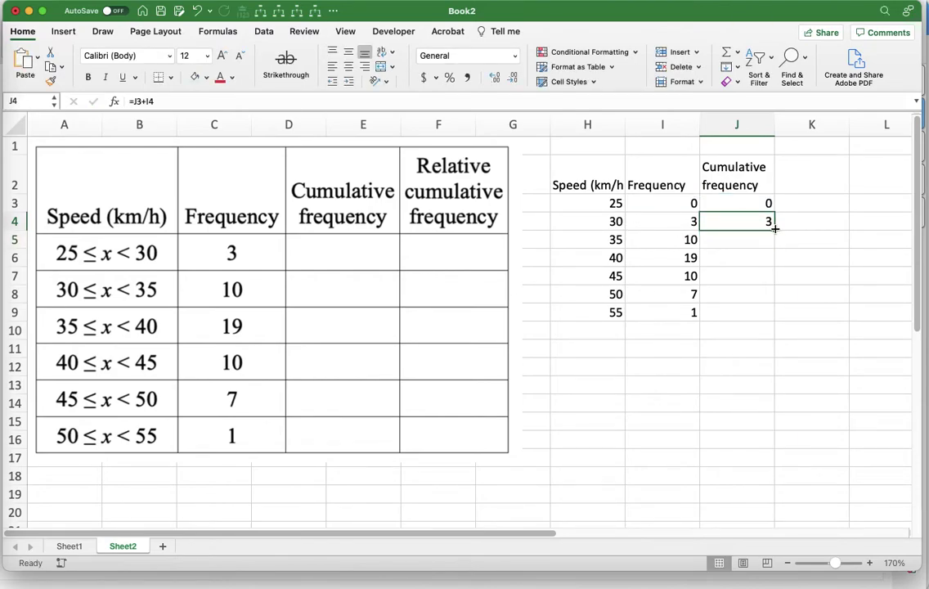
{"action": "left_click_drag", "start_coordinate": [774, 229], "coordinate": [775, 321]}
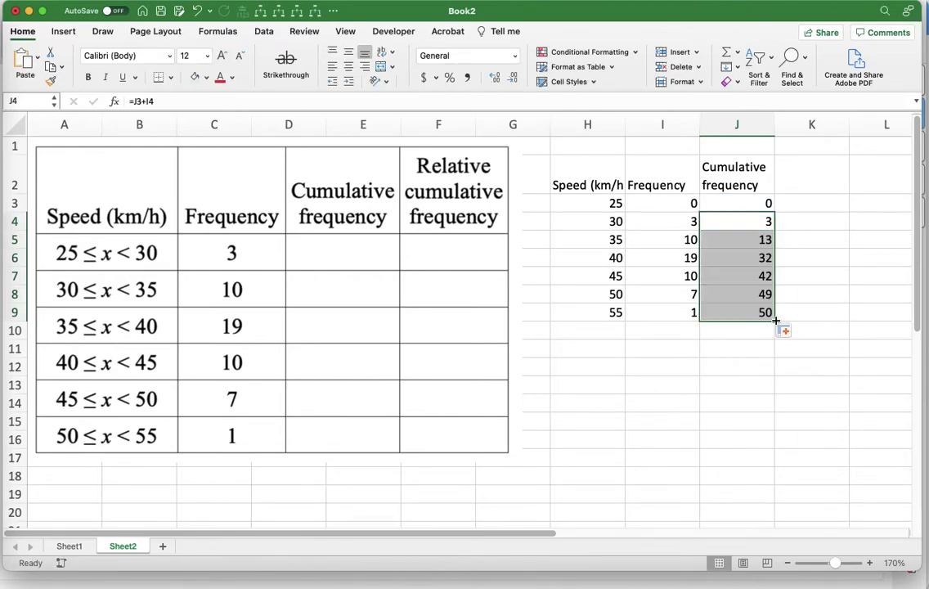
Inspect the cell references used by the cumulative frequency formula in J6.
{"action": "left_click", "coordinate": [758, 258]}
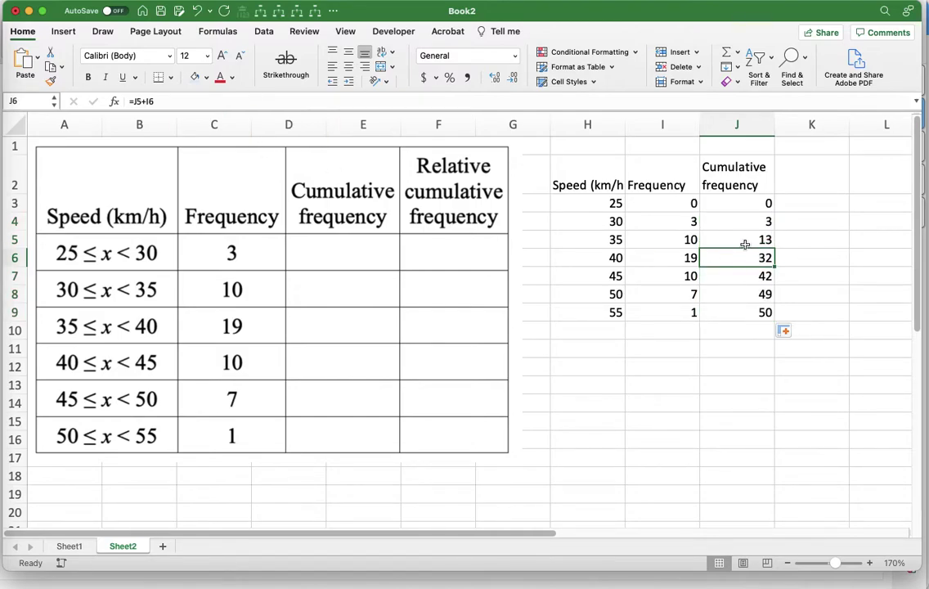
{"action": "double_click", "coordinate": [767, 258]}
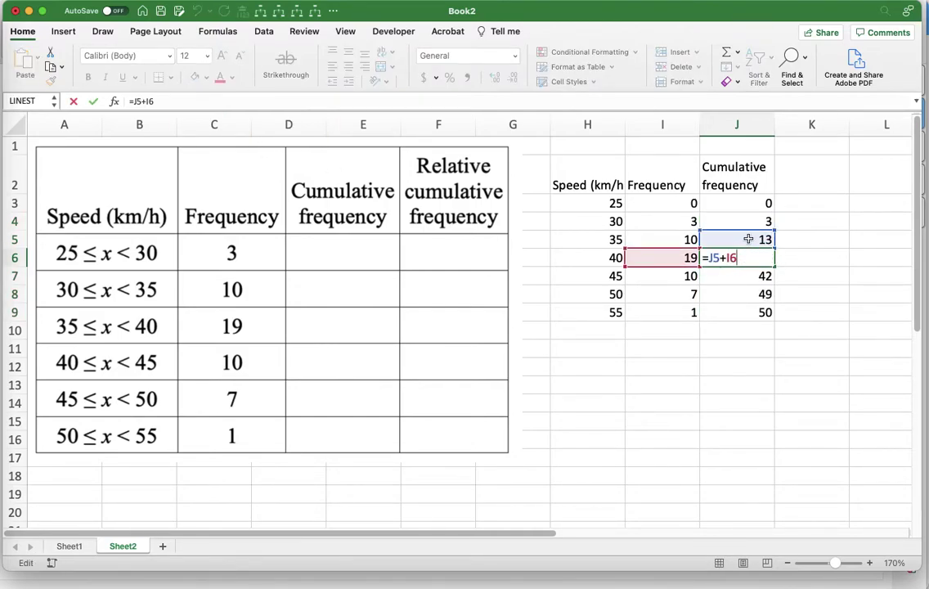
{"action": "key", "text": "Return"}
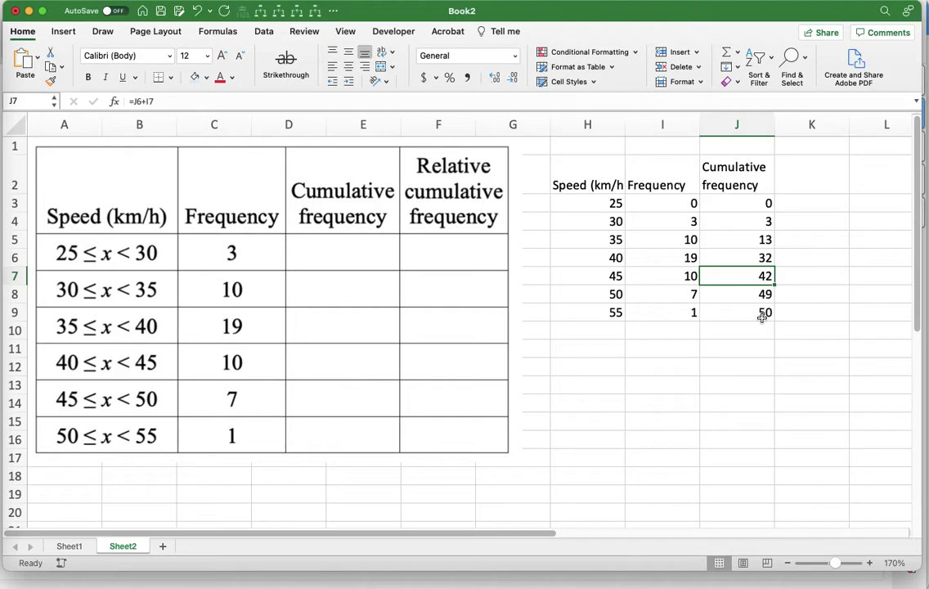
{"action": "left_click", "coordinate": [769, 367]}
Add the header "Relative cumulative frequency" in cell K2 and wrap its text.
{"action": "left_click", "coordinate": [801, 177]}
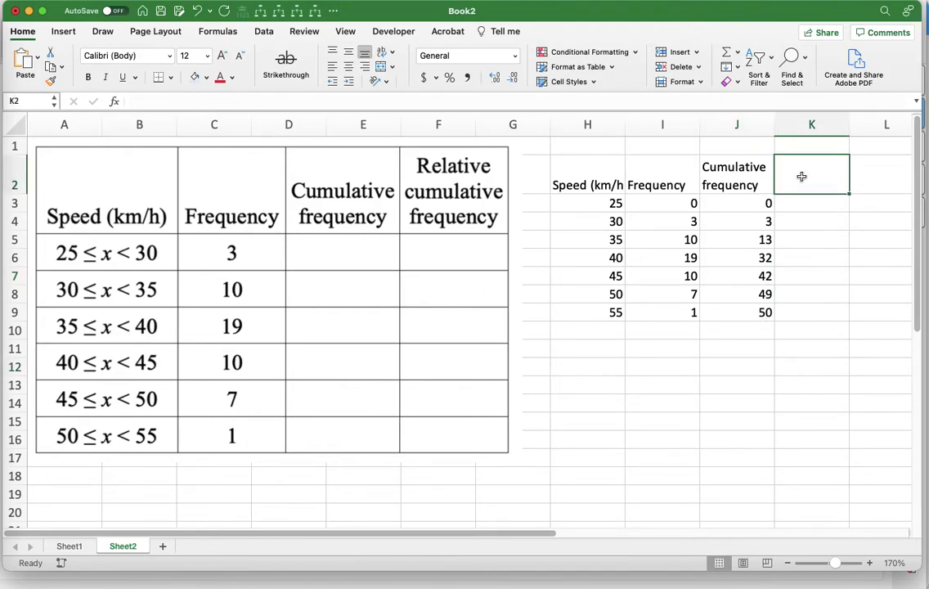
{"action": "type", "text": "Relative"}
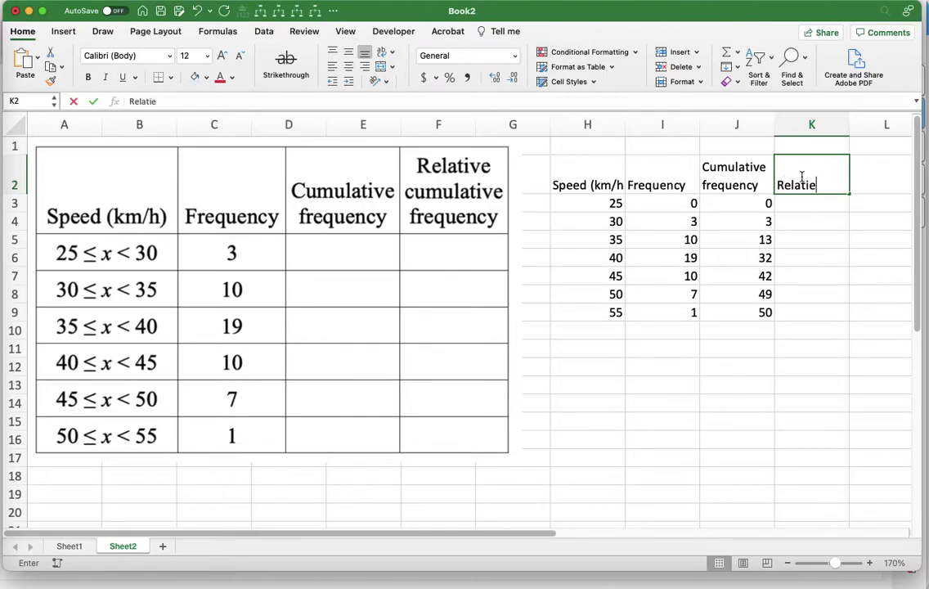
{"action": "type", "text": " cumulati"}
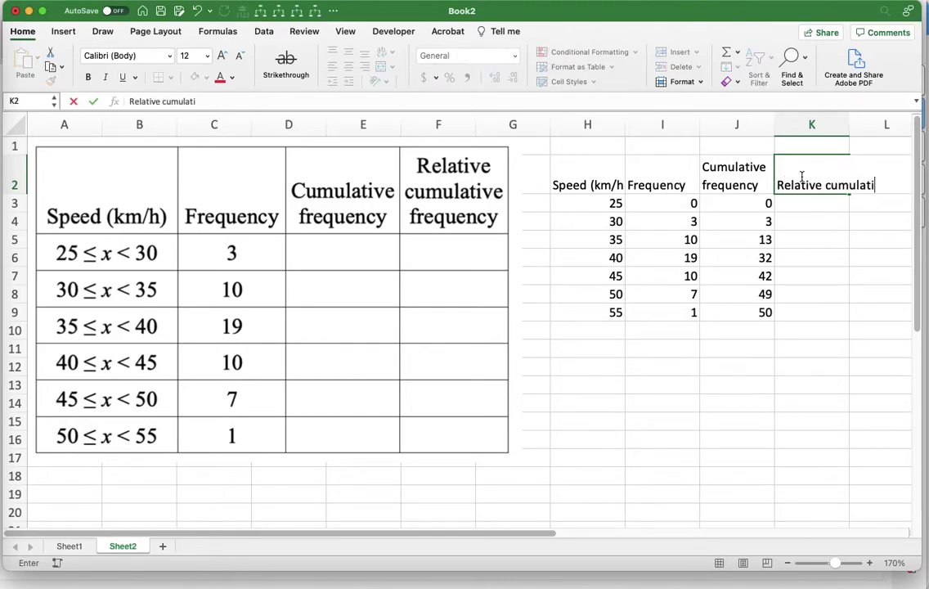
{"action": "type", "text": "ve frequency"}
{"action": "key", "text": "Return"}
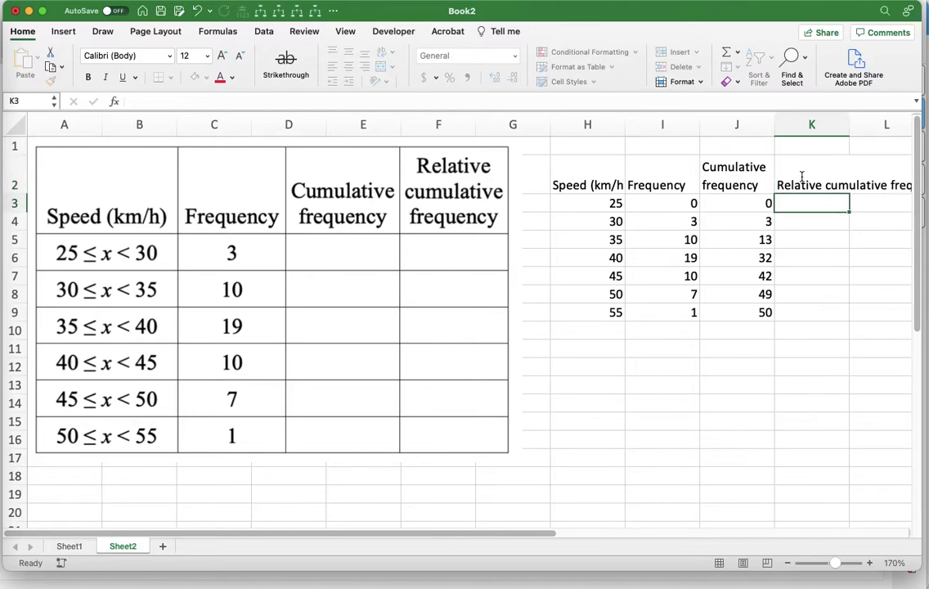
{"action": "left_click", "coordinate": [827, 175]}
{"action": "left_click", "coordinate": [382, 53]}
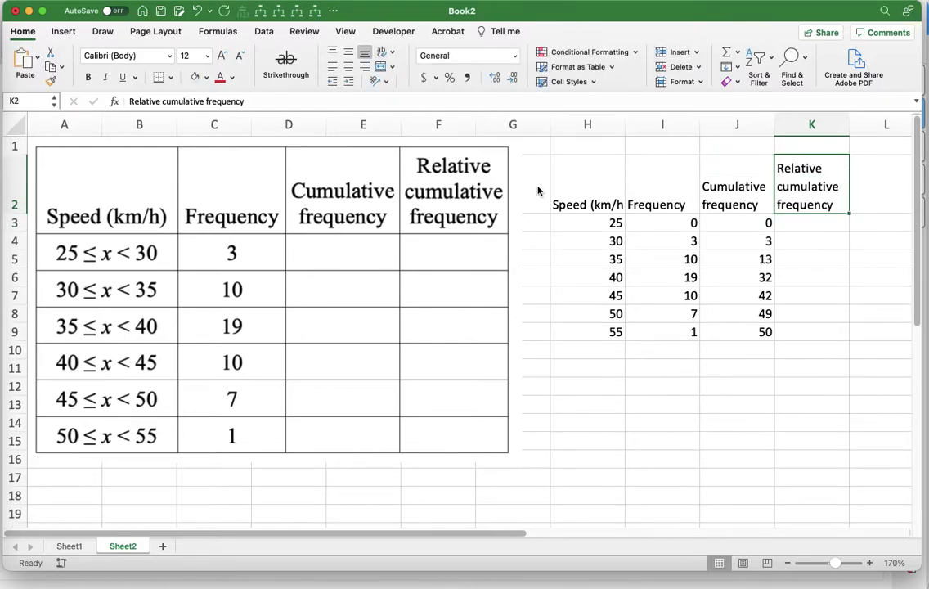
Enter the formula =J3/J9 in K3 for the first relative cumulative frequency.
{"action": "scroll", "coordinate": [668, 363], "scroll_direction": "right", "scroll_amount": 3}
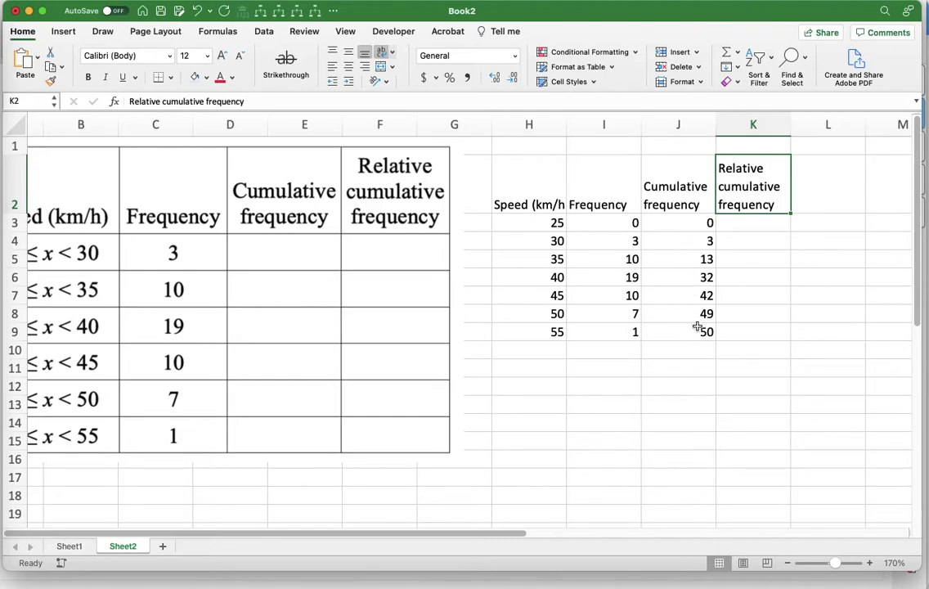
{"action": "left_click", "coordinate": [746, 223]}
{"action": "type", "text": "="}
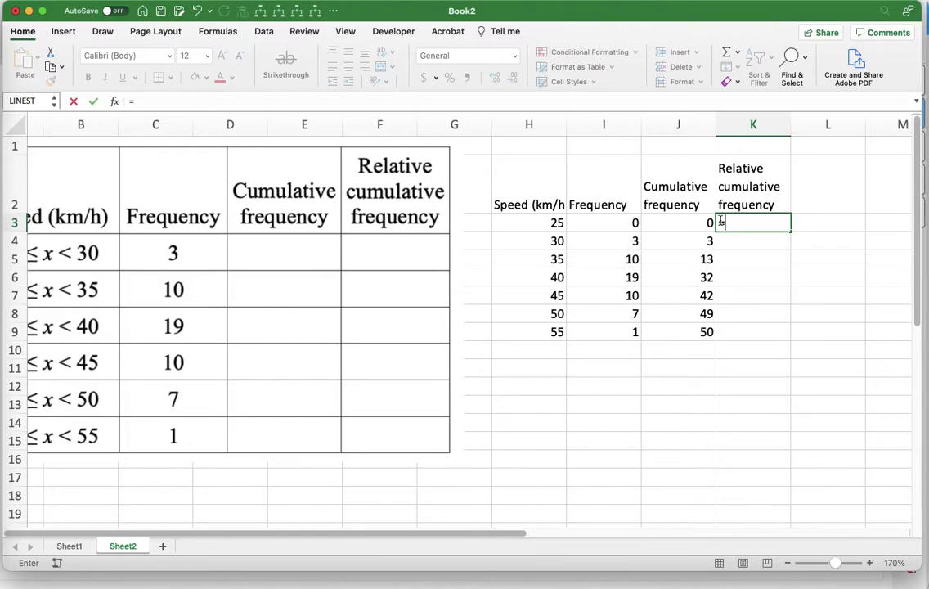
{"action": "left_click", "coordinate": [708, 222]}
{"action": "type", "text": "/"}
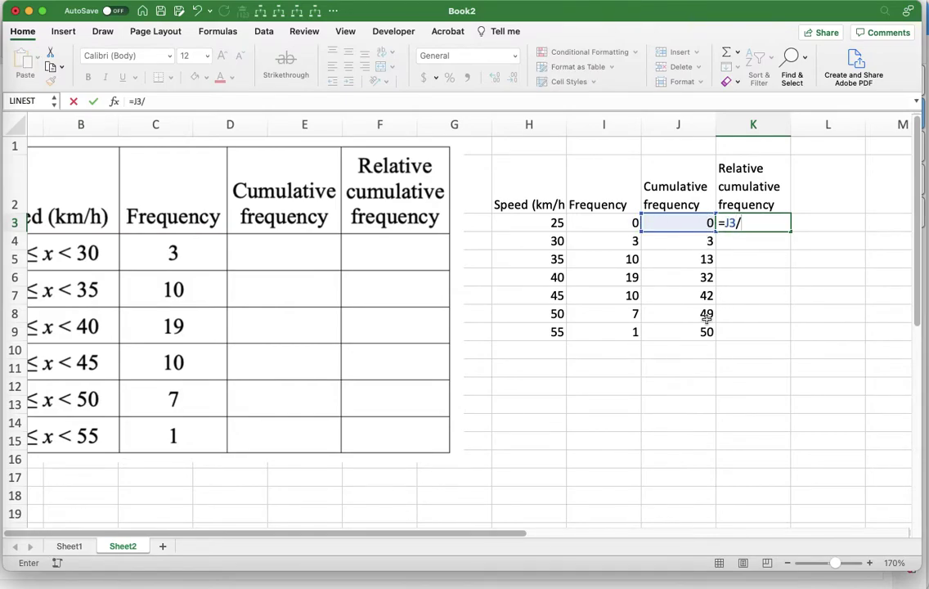
{"action": "left_click", "coordinate": [705, 331]}
{"action": "key", "text": "Return"}
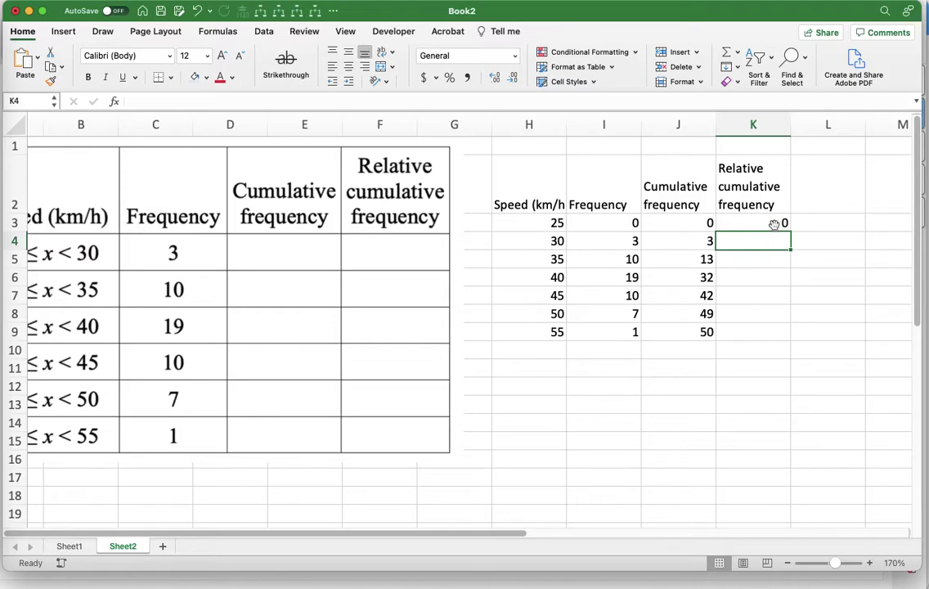
Fill the relative cumulative frequency formula from K3 down to K9.
{"action": "left_click", "coordinate": [774, 224]}
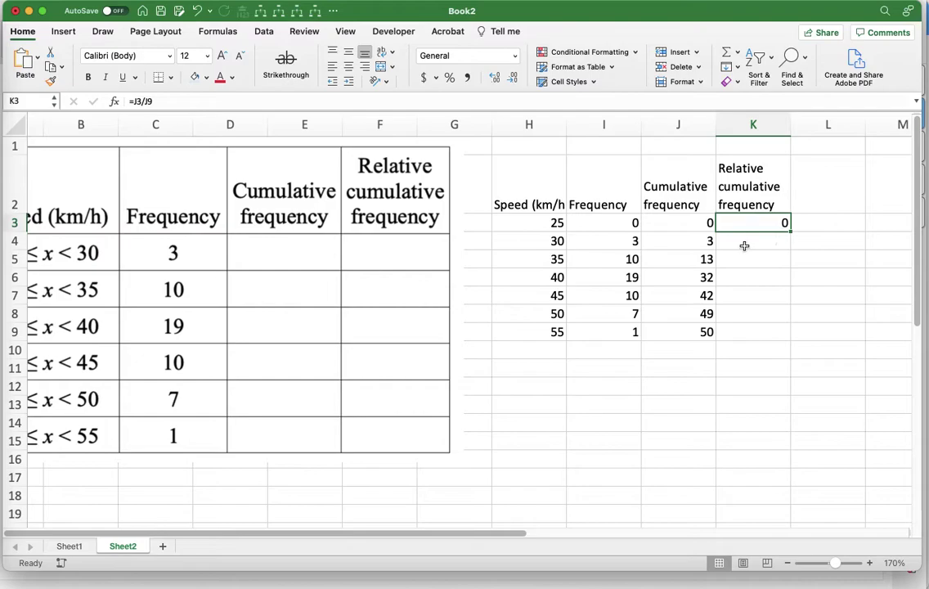
{"action": "mouse_move", "coordinate": [791, 237]}
{"action": "left_mouse_down"}
{"action": "mouse_move", "coordinate": [792, 250]}
{"action": "mouse_move", "coordinate": [790, 241]}
{"action": "left_mouse_up"}
{"action": "left_click", "coordinate": [423, 239]}
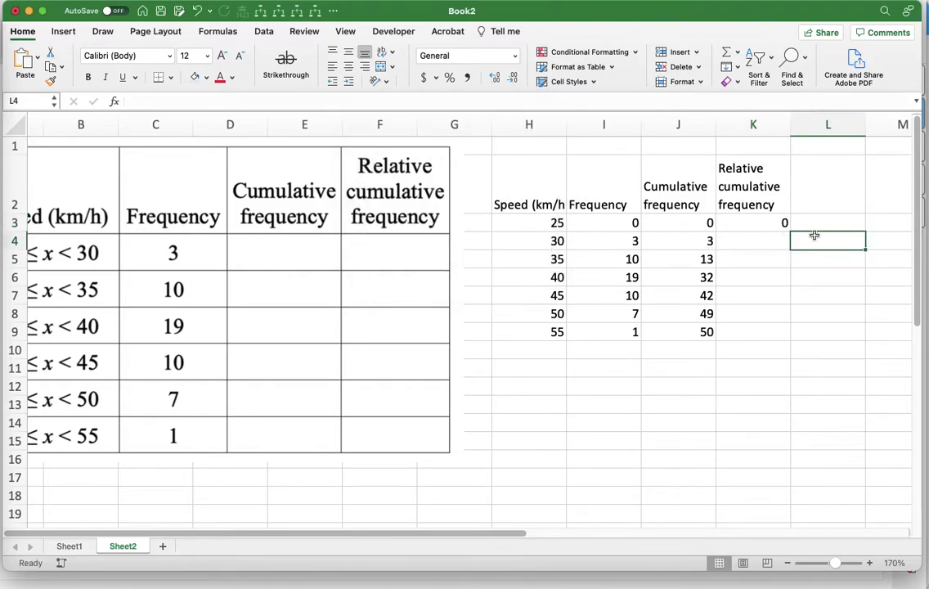
{"action": "left_click_drag", "start_coordinate": [792, 231], "coordinate": [791, 332]}
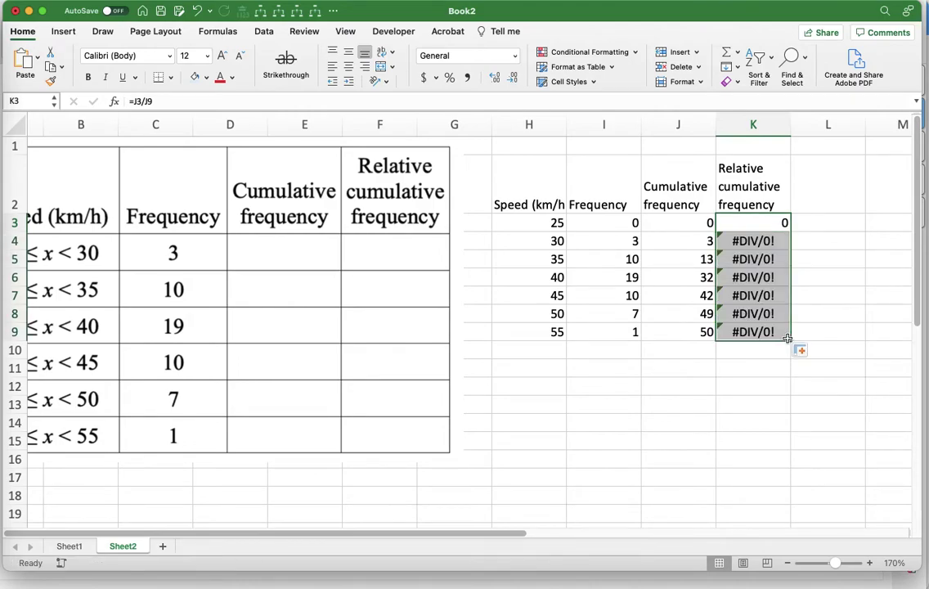
Inspect the cell references in the formulas of K3 and K4.
{"action": "double_click", "coordinate": [772, 223]}
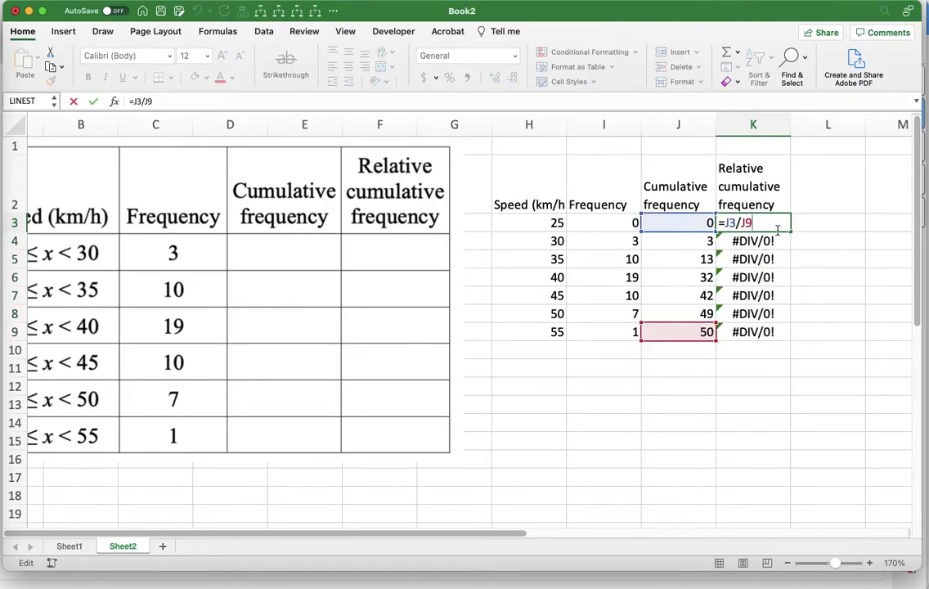
{"action": "key", "text": "Return"}
{"action": "double_click", "coordinate": [769, 241]}
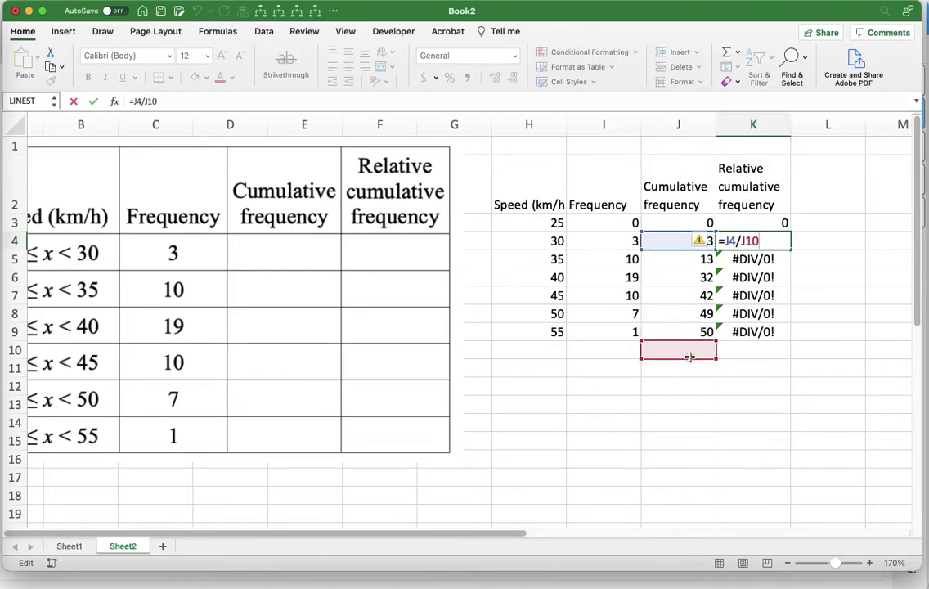
{"action": "key", "text": "Return"}
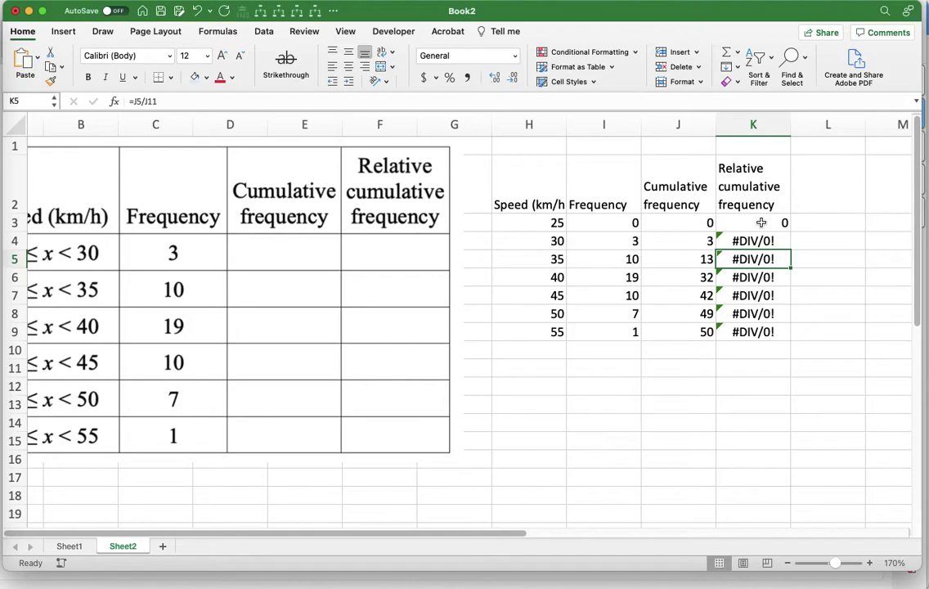
Make the J9 reference absolute in K3 so the formula reads =J3/$J$9, and fill it down to K9.
{"action": "left_click", "coordinate": [760, 222]}
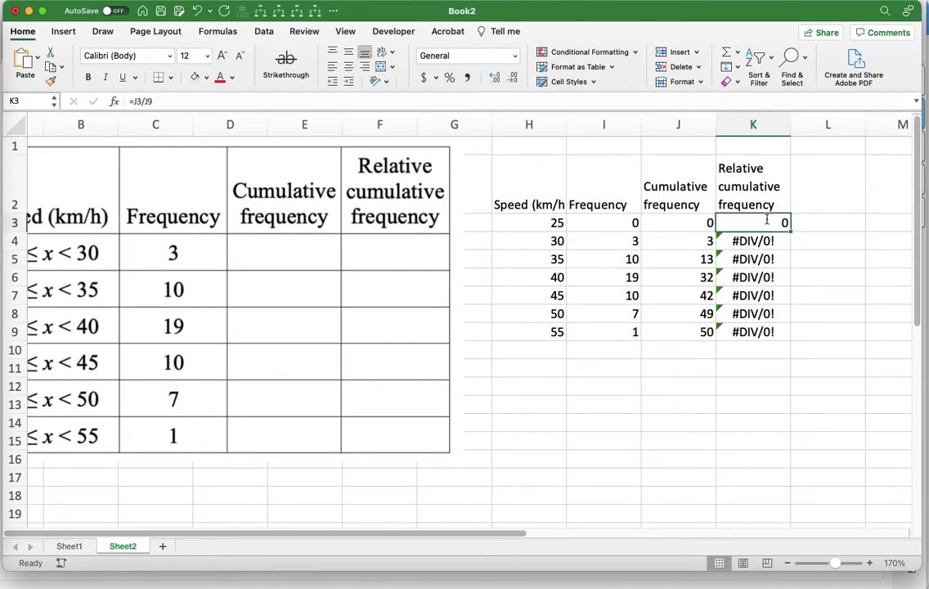
{"action": "double_click", "coordinate": [768, 221]}
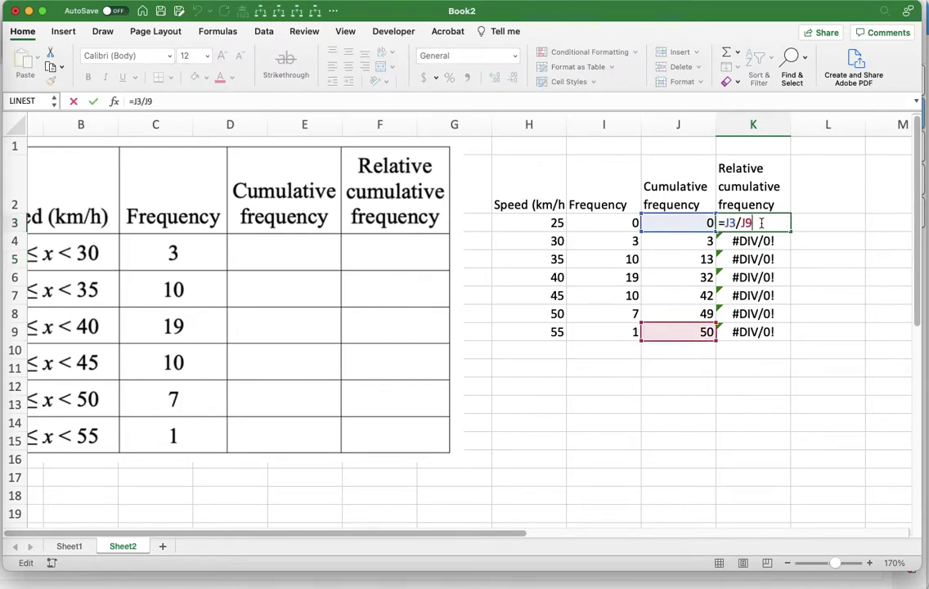
{"action": "left_click", "coordinate": [146, 101]}
{"action": "key", "text": "F4"}
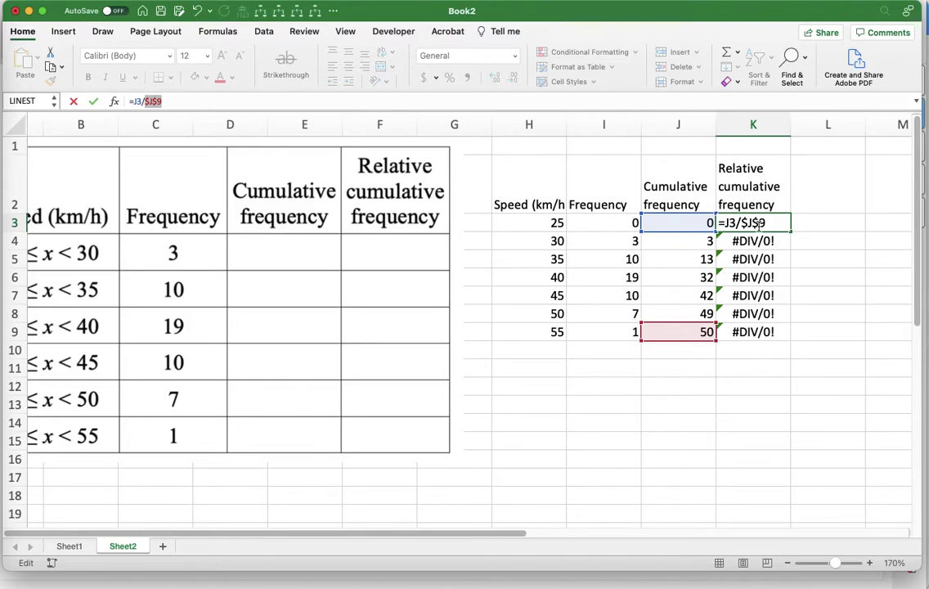
{"action": "key", "text": "Return"}
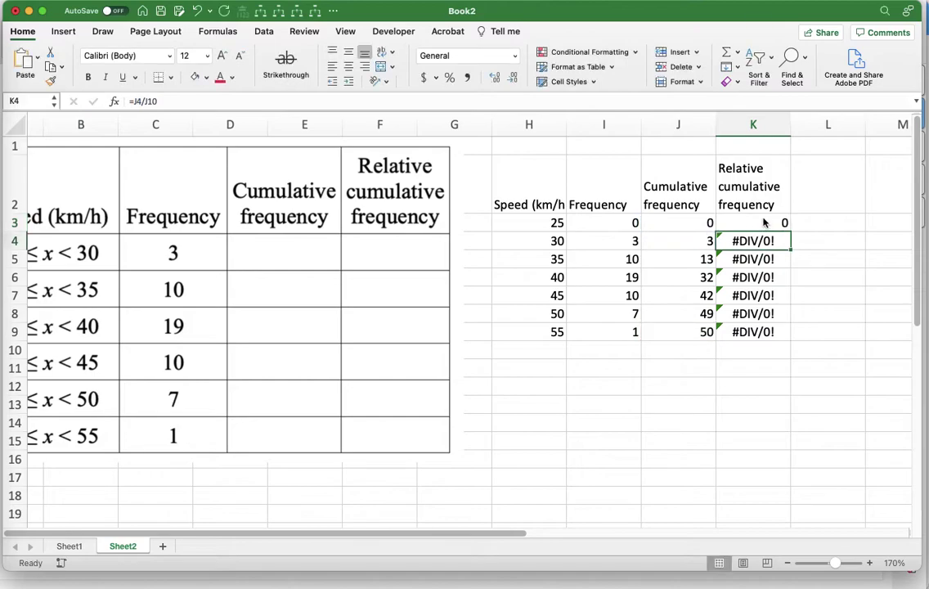
{"action": "left_click", "coordinate": [773, 221]}
{"action": "left_click_drag", "start_coordinate": [790, 233], "coordinate": [794, 342]}
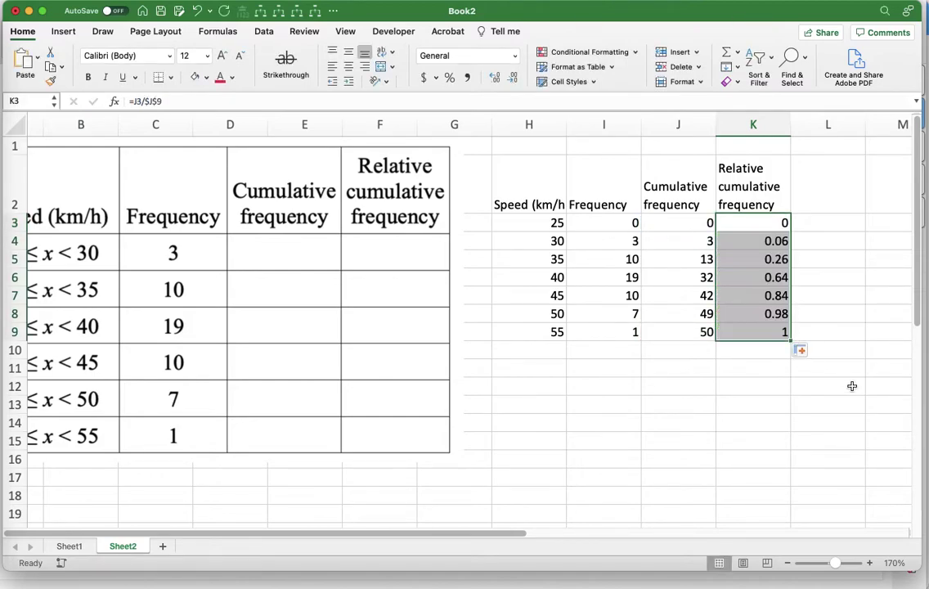
Check which cells the relative cumulative frequency formulas in K6 and K7 refer to.
{"action": "left_click", "coordinate": [752, 277]}
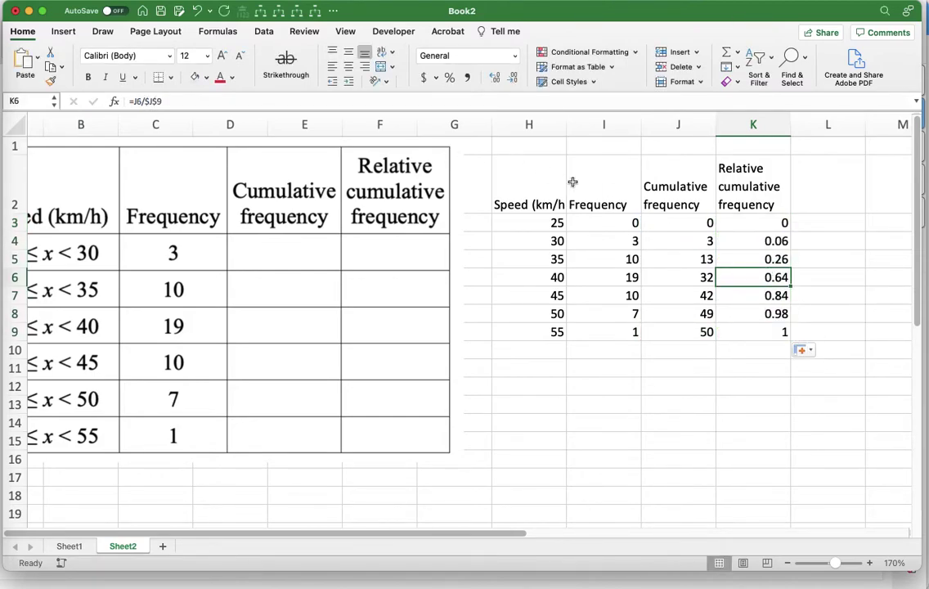
{"action": "double_click", "coordinate": [742, 274]}
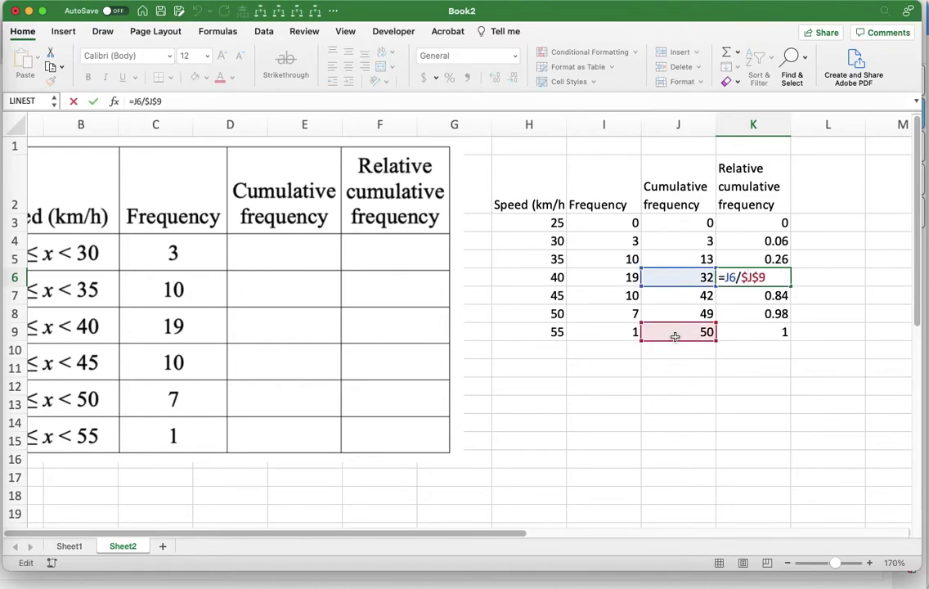
{"action": "key", "text": "Return"}
{"action": "double_click", "coordinate": [770, 296]}
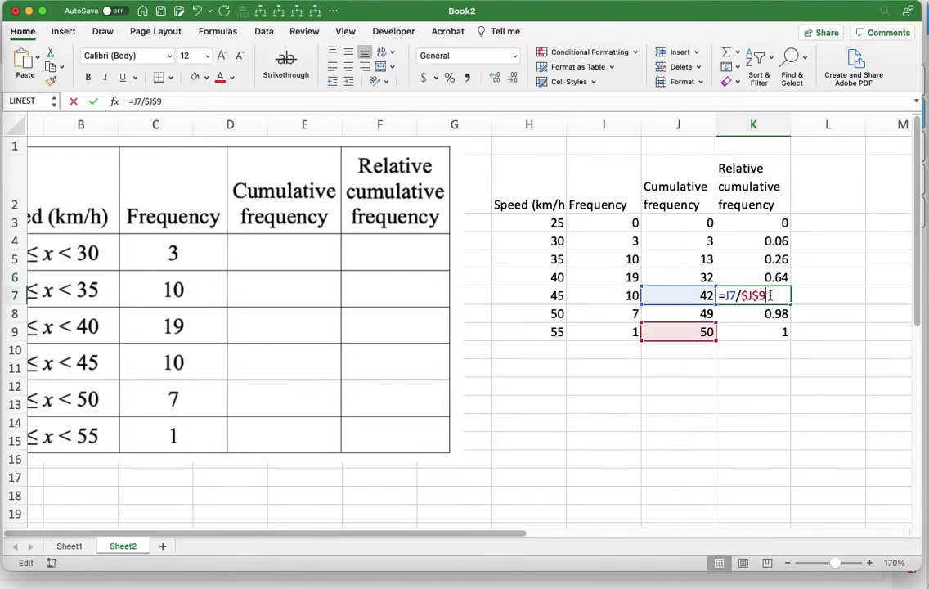
{"action": "key", "text": "Return"}
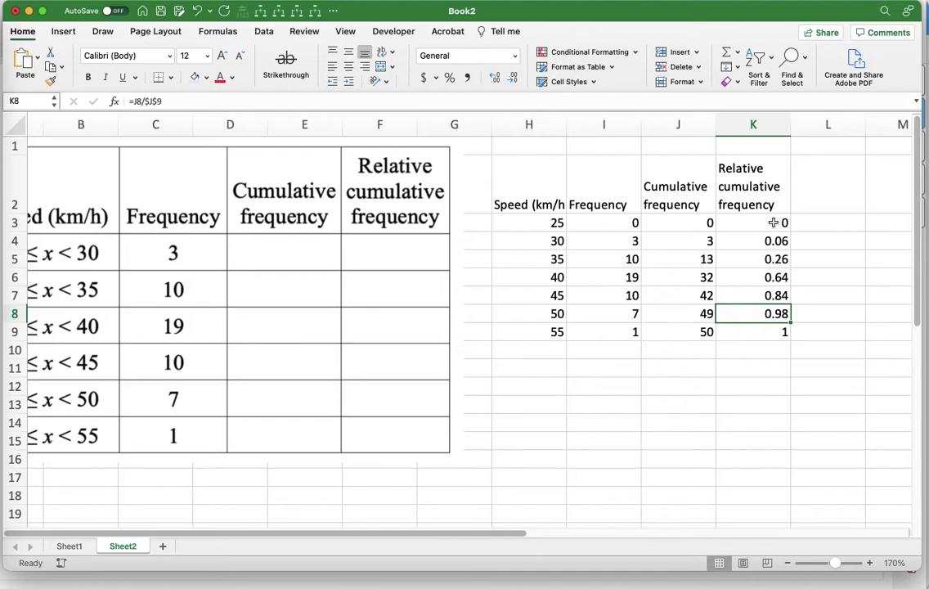
Format the relative cumulative frequencies in K3:K9 as percentages and centre columns H to K horizontally.
{"action": "left_click_drag", "start_coordinate": [773, 222], "coordinate": [770, 330]}
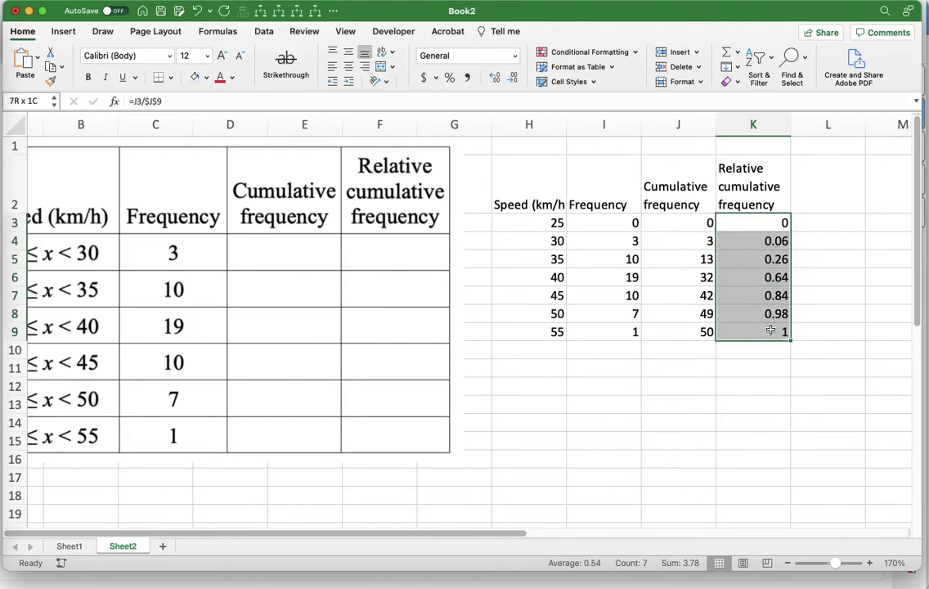
{"action": "left_click_drag", "start_coordinate": [770, 330], "coordinate": [771, 330]}
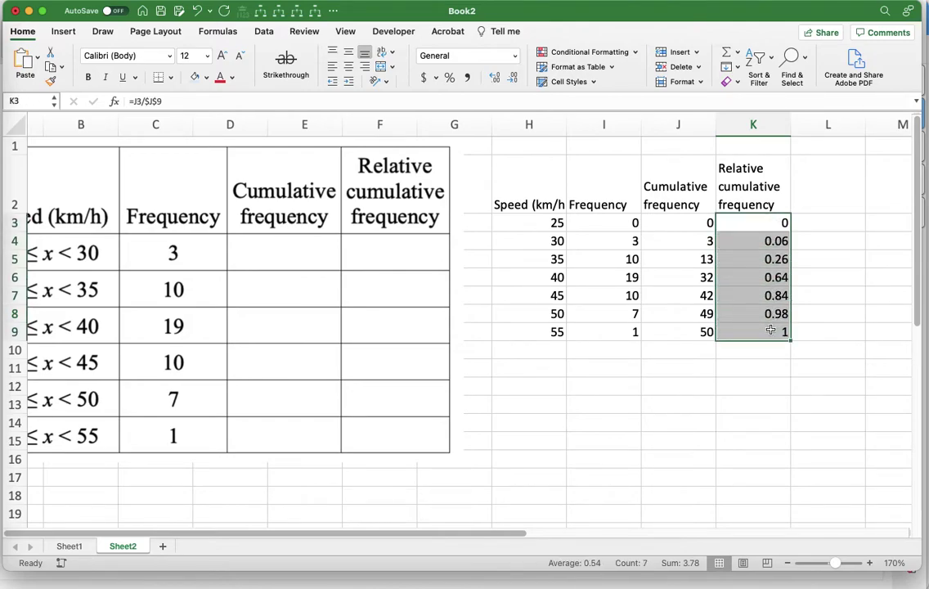
{"action": "left_click", "coordinate": [449, 77]}
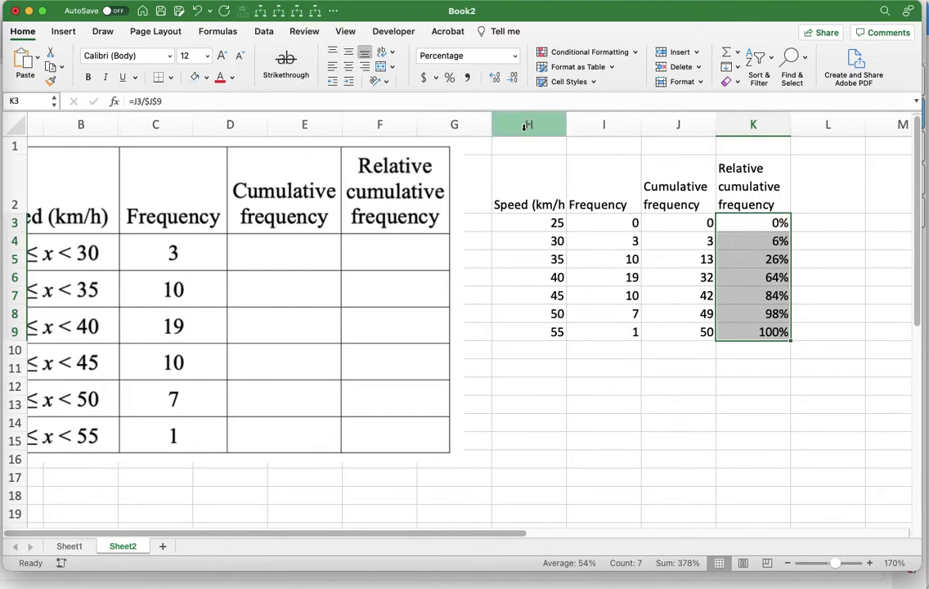
{"action": "left_click_drag", "start_coordinate": [535, 124], "coordinate": [730, 114]}
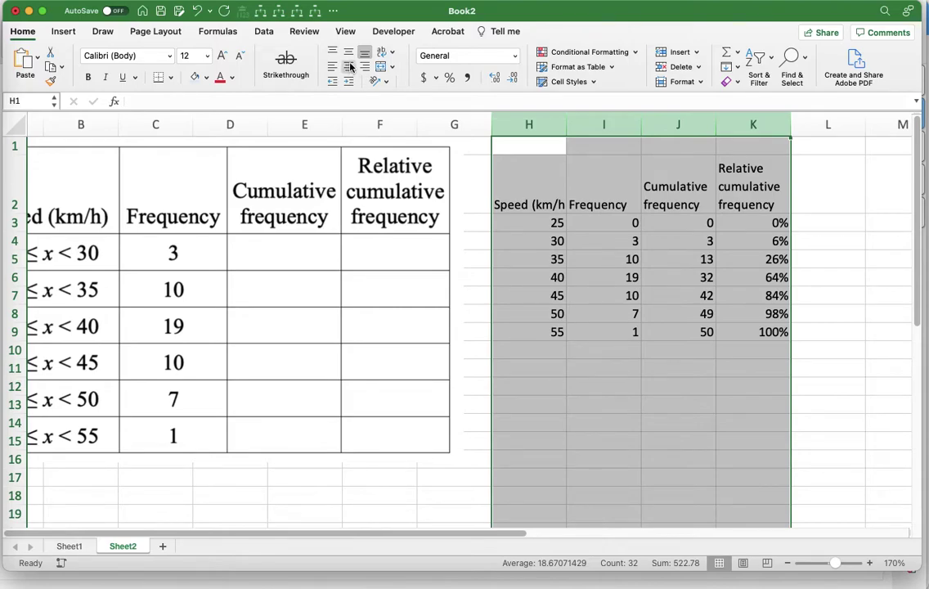
{"action": "left_click", "coordinate": [349, 66]}
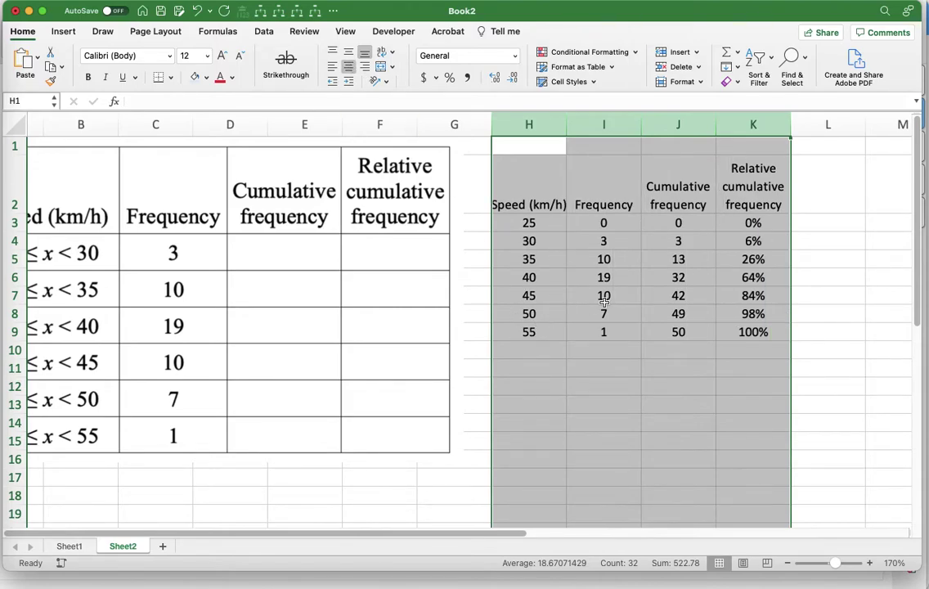
Try a light blue fill and vertical centring on the header cells H2:K2, and undo both changes.
{"action": "scroll", "coordinate": [572, 287], "scroll_direction": "right", "scroll_amount": 4}
{"action": "left_click_drag", "start_coordinate": [388, 193], "coordinate": [523, 160]}
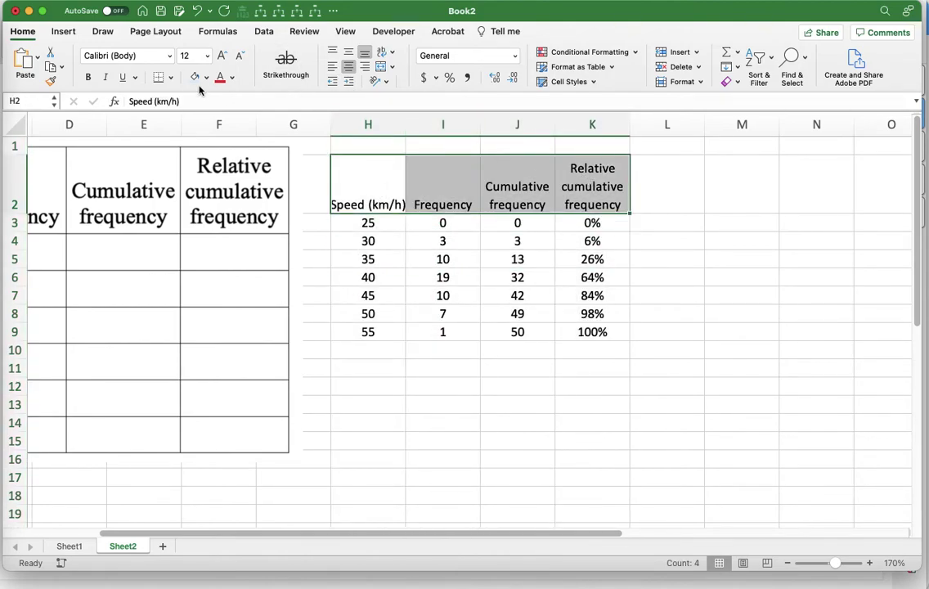
{"action": "left_click", "coordinate": [195, 77]}
{"action": "left_click", "coordinate": [349, 51]}
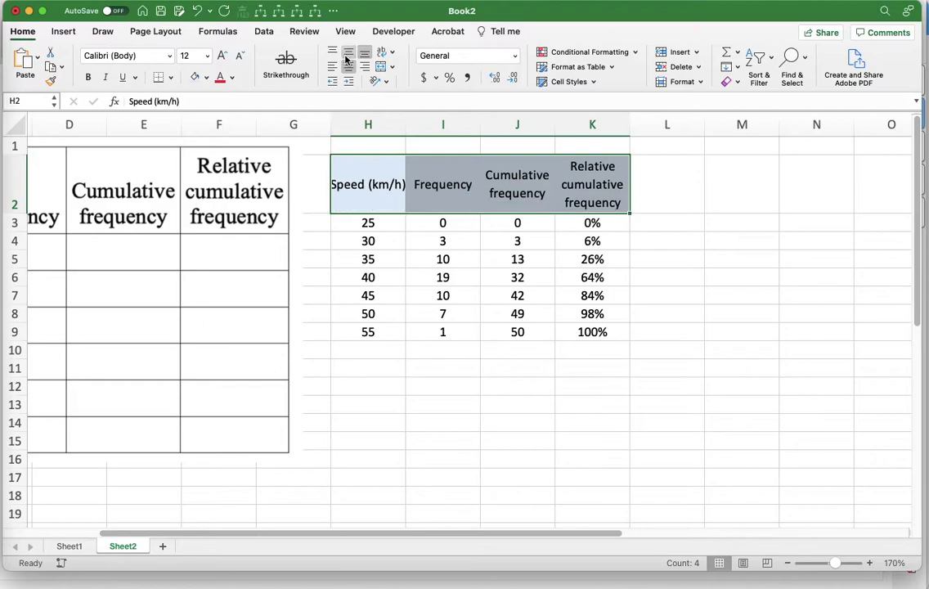
{"action": "left_click", "coordinate": [600, 312]}
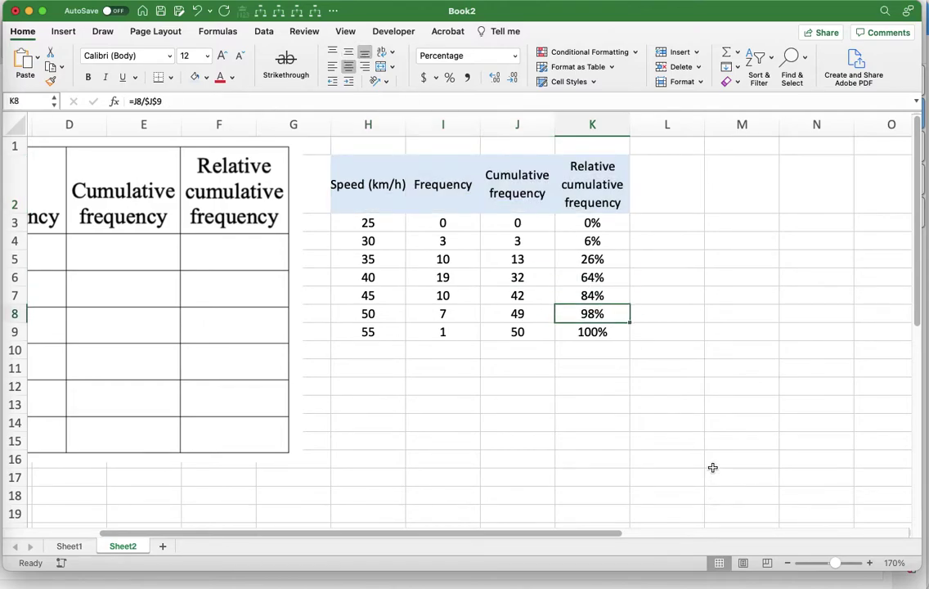
{"action": "key", "text": "super+z"}
{"action": "key", "text": "super+z"}
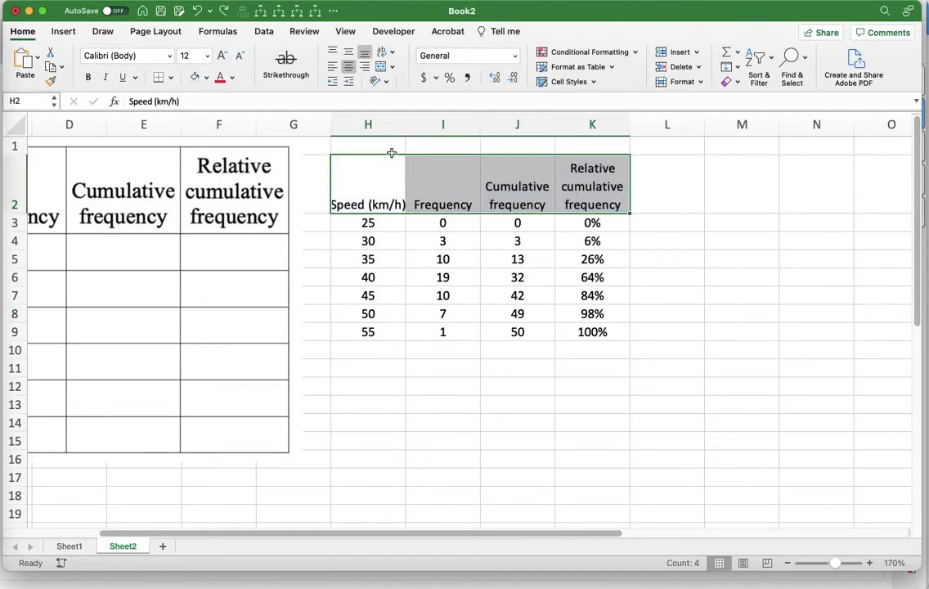
Widen column H slightly so the "Speed (km/h)" header fits.
{"action": "left_click_drag", "start_coordinate": [405, 124], "coordinate": [415, 124]}
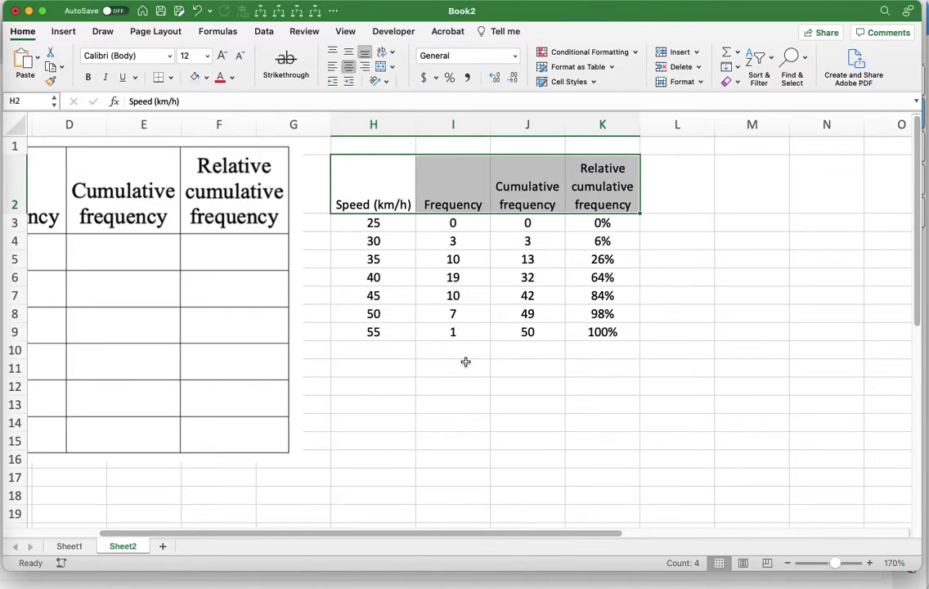
Insert a Scatter with Smooth Lines chart of cumulative frequency against speed from H2:H9 and J2:J9.
{"action": "scroll", "coordinate": [539, 280], "scroll_direction": "right", "scroll_amount": 5}
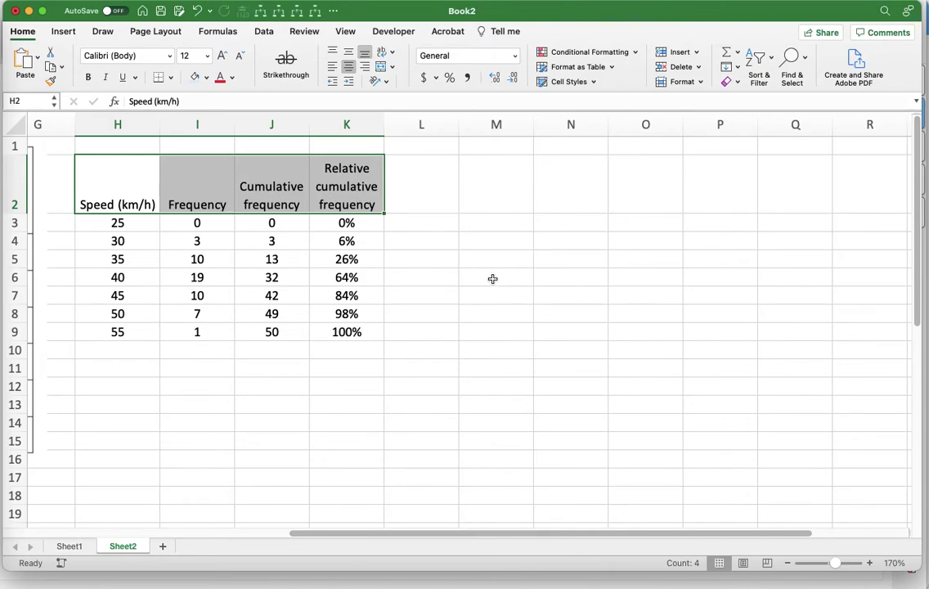
{"action": "left_click_drag", "start_coordinate": [133, 196], "coordinate": [133, 328]}
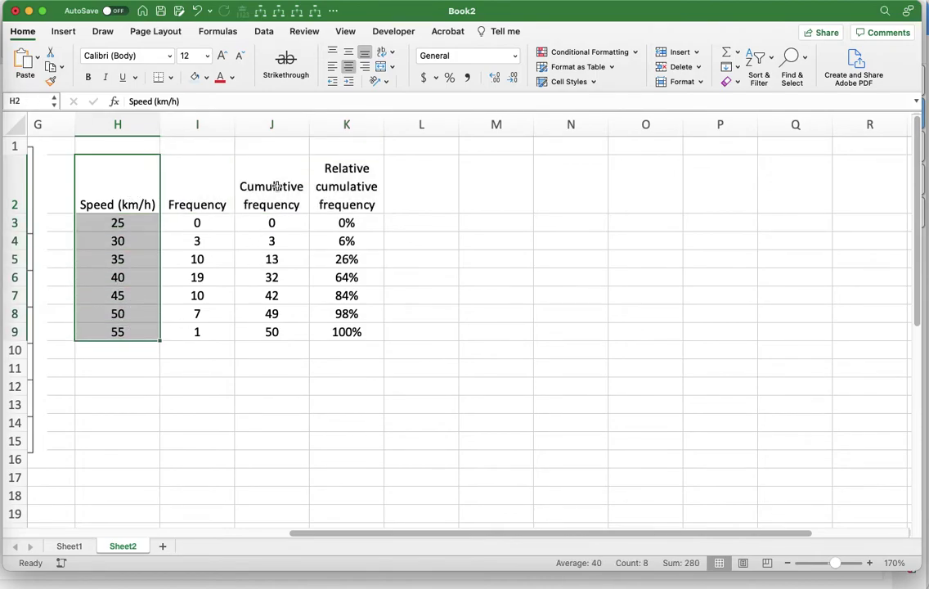
{"action": "left_click_drag", "start_coordinate": [245, 166], "coordinate": [280, 332]}
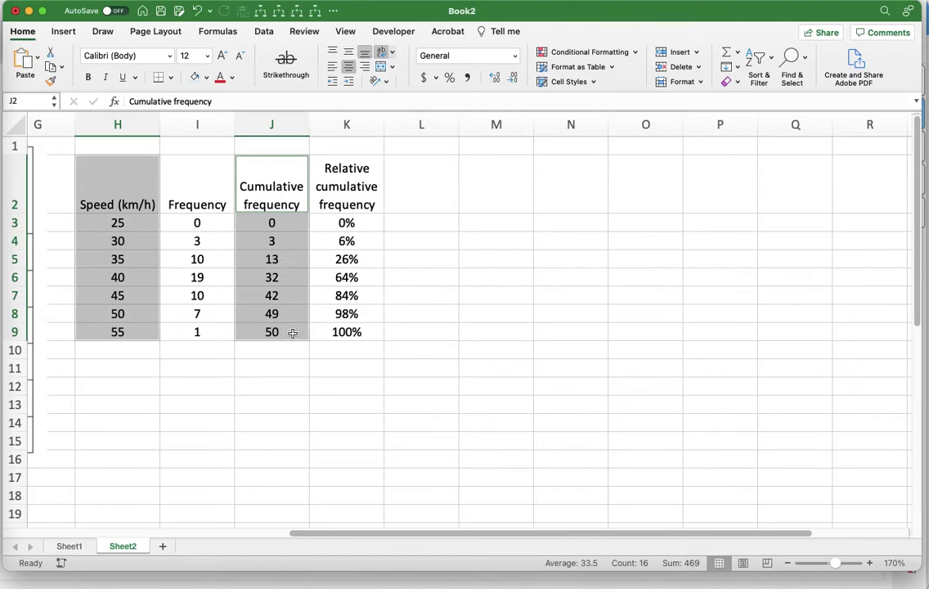
{"action": "left_click", "coordinate": [63, 32]}
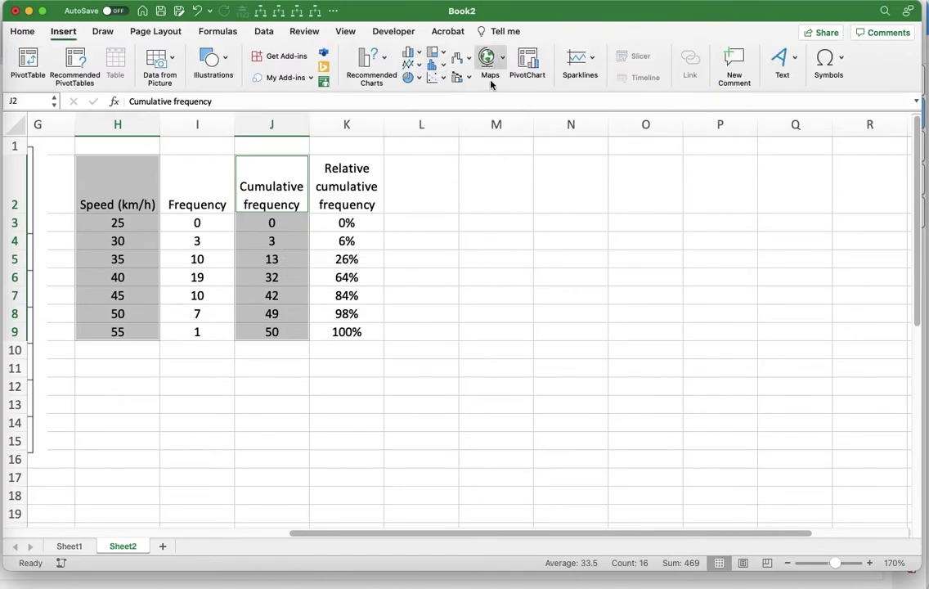
{"action": "left_click", "coordinate": [442, 77]}
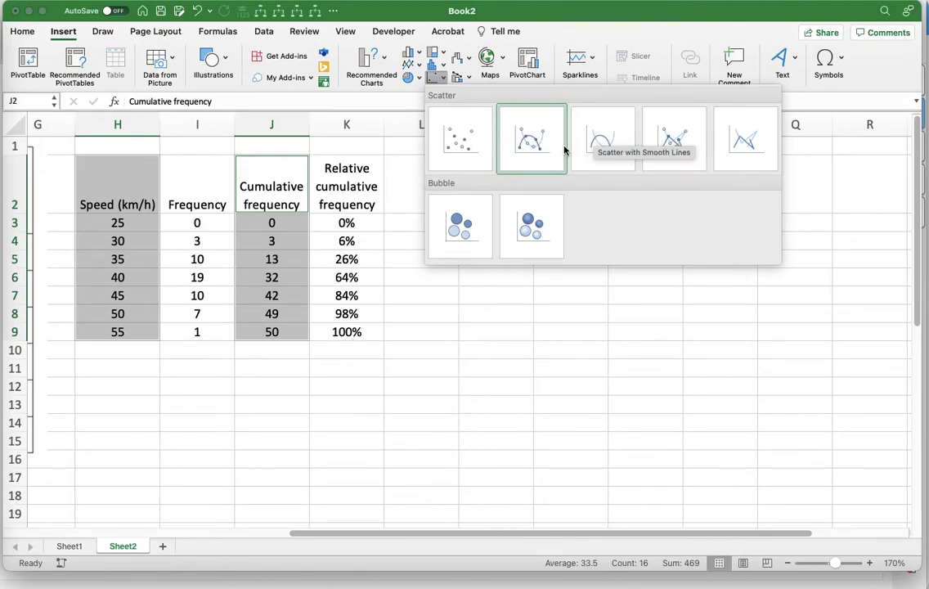
{"action": "left_click", "coordinate": [606, 144]}
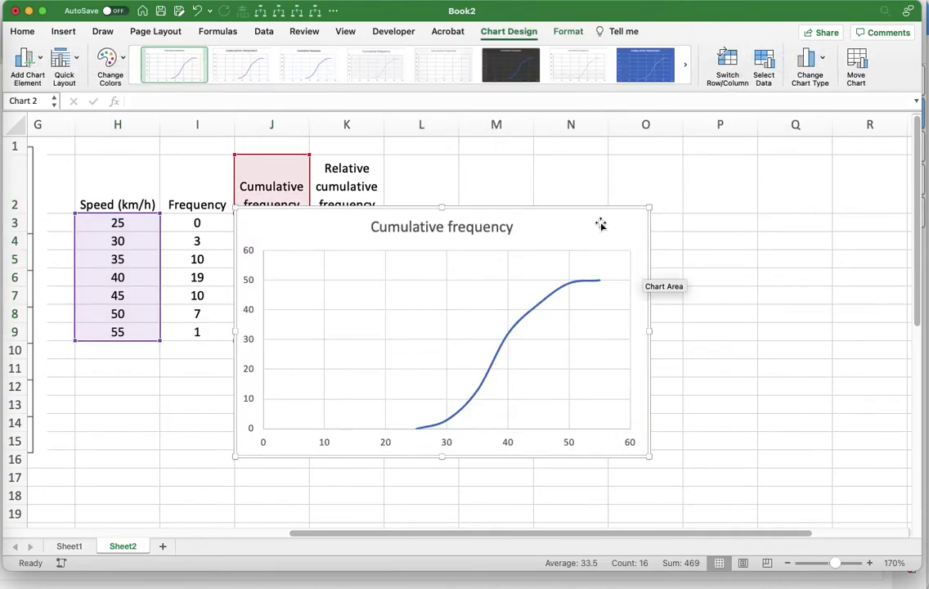
Move the cumulative frequency chart beside the table, starting at column L near row 1, so it no longer covers the data.
{"action": "left_click_drag", "start_coordinate": [601, 224], "coordinate": [785, 161]}
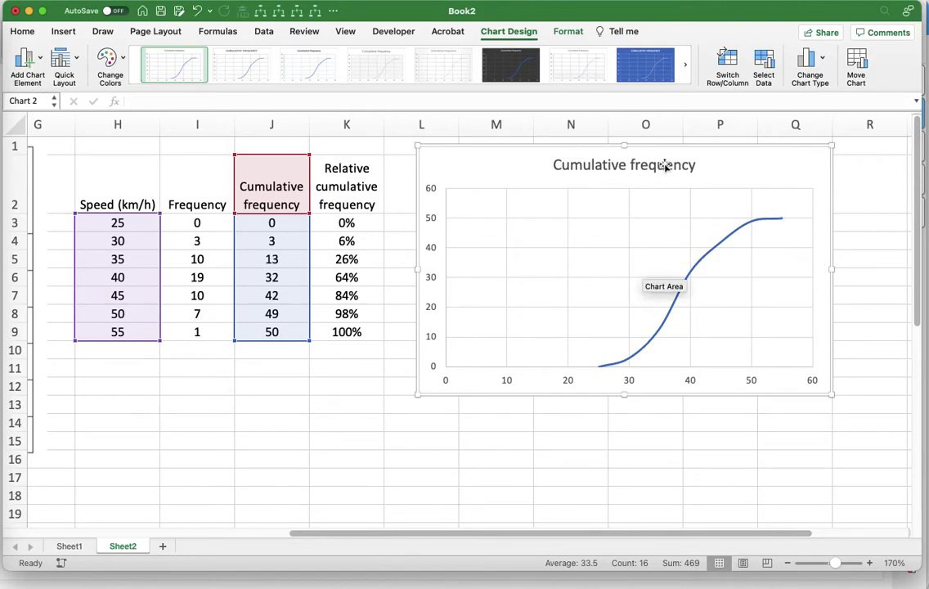
{"action": "scroll", "coordinate": [565, 224], "scroll_direction": "left", "scroll_amount": 8}
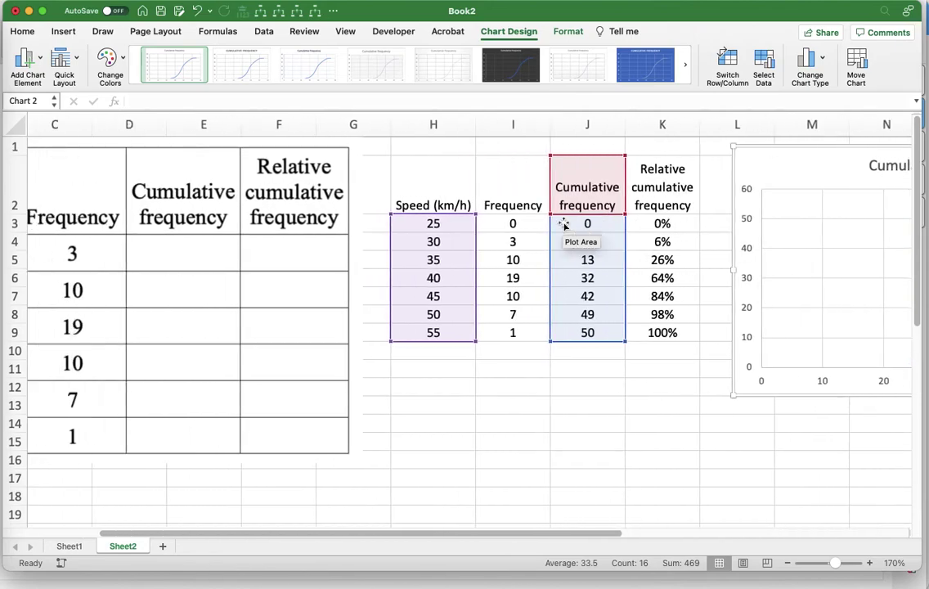
{"action": "scroll", "coordinate": [565, 225], "scroll_direction": "left", "scroll_amount": 3}
{"action": "scroll", "coordinate": [564, 224], "scroll_direction": "right", "scroll_amount": 10}
Change the chart title to "Cumulative frequency of speed (km/h)".
{"action": "left_click", "coordinate": [545, 164]}
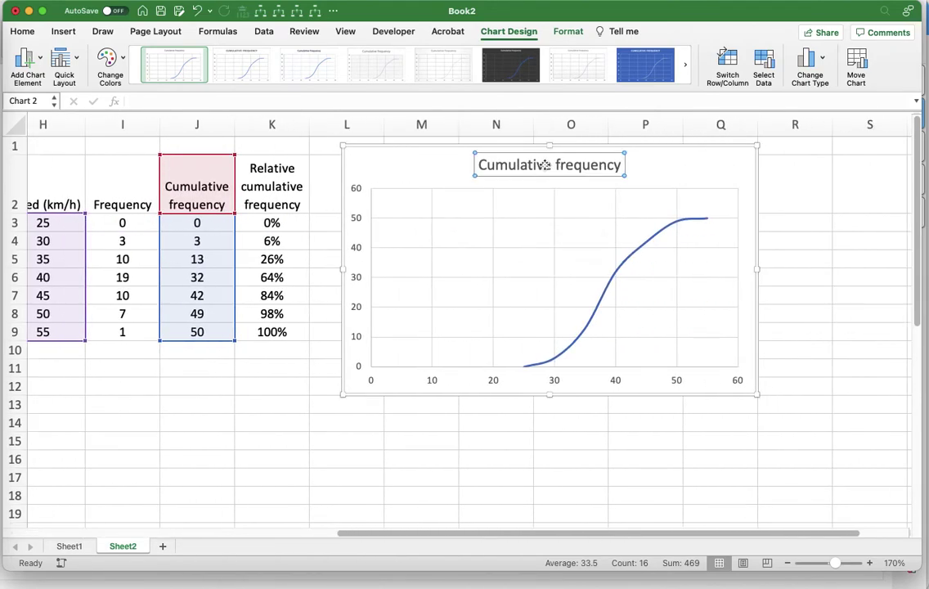
{"action": "double_click", "coordinate": [617, 166]}
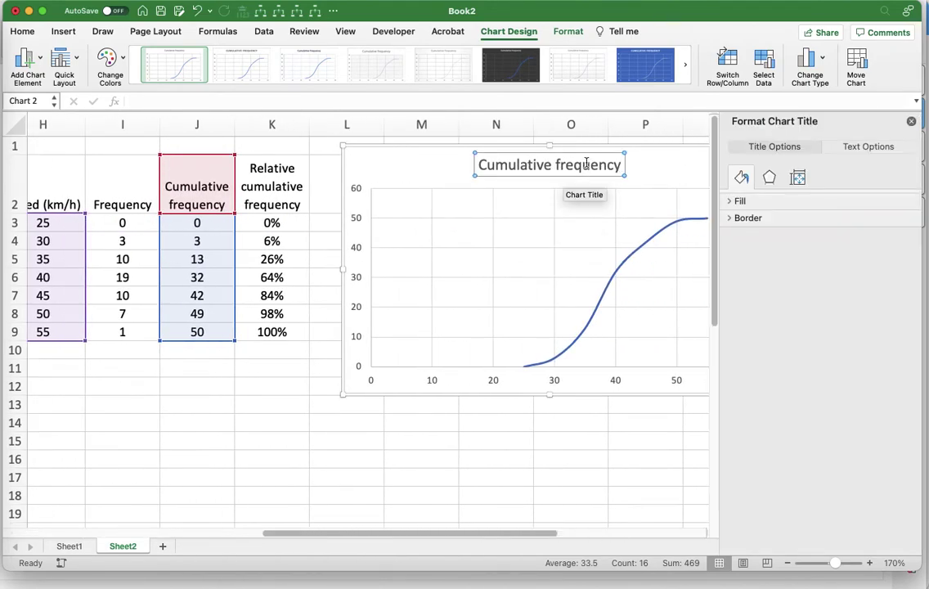
{"action": "left_click", "coordinate": [618, 166]}
{"action": "type", "text": "of spe"}
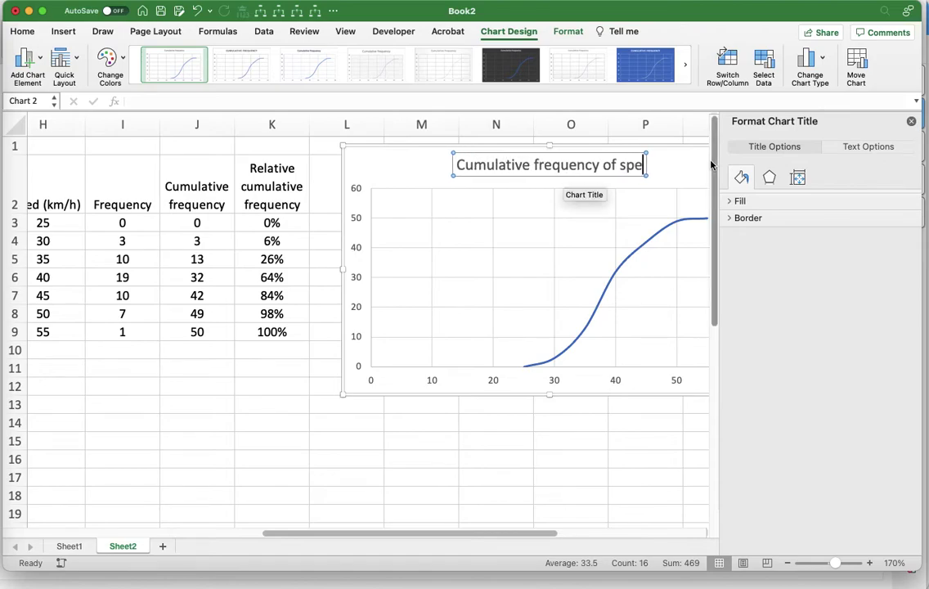
{"action": "type", "text": "eds (km"}
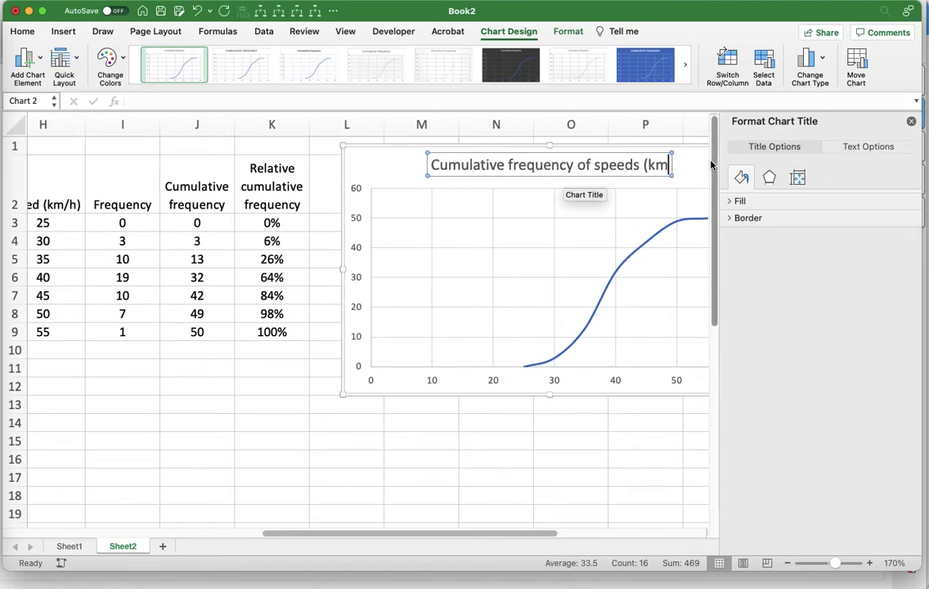
{"action": "type", "text": "/h)"}
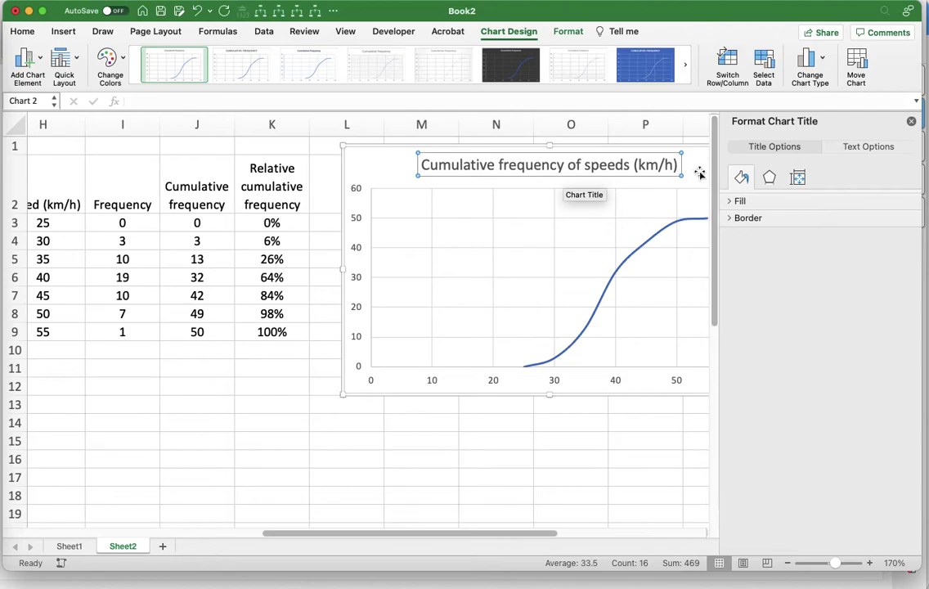
{"action": "left_click", "coordinate": [631, 164]}
{"action": "key", "text": "BackSpace"}
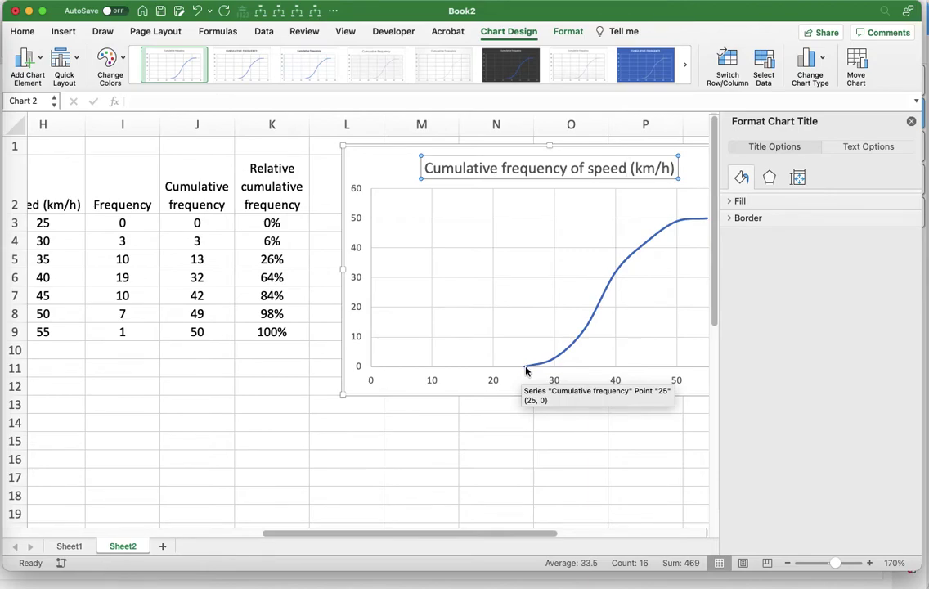
Set the minimum bound of the chart's horizontal axis to 20.
{"action": "left_click", "coordinate": [493, 383]}
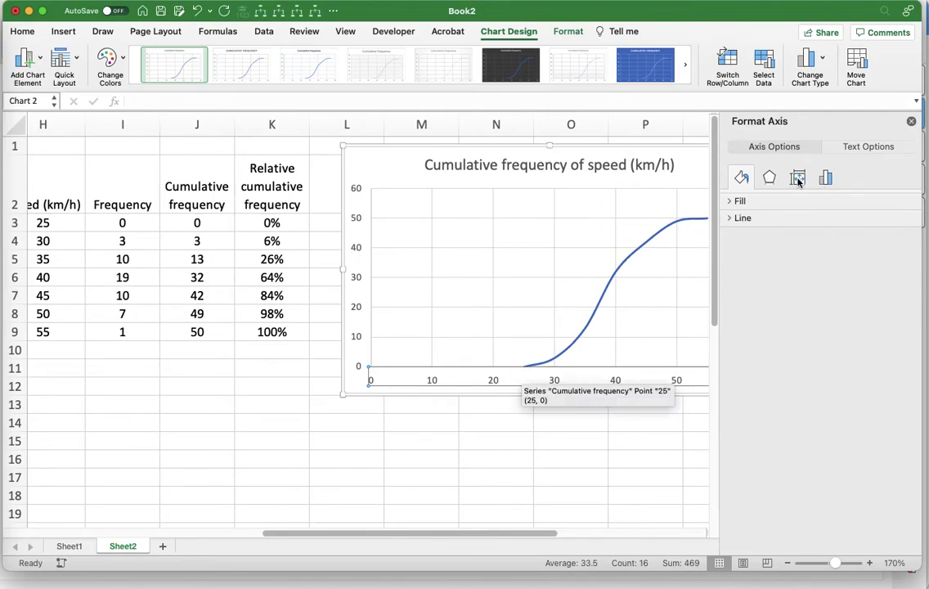
{"action": "left_click", "coordinate": [798, 179]}
{"action": "left_click", "coordinate": [825, 179]}
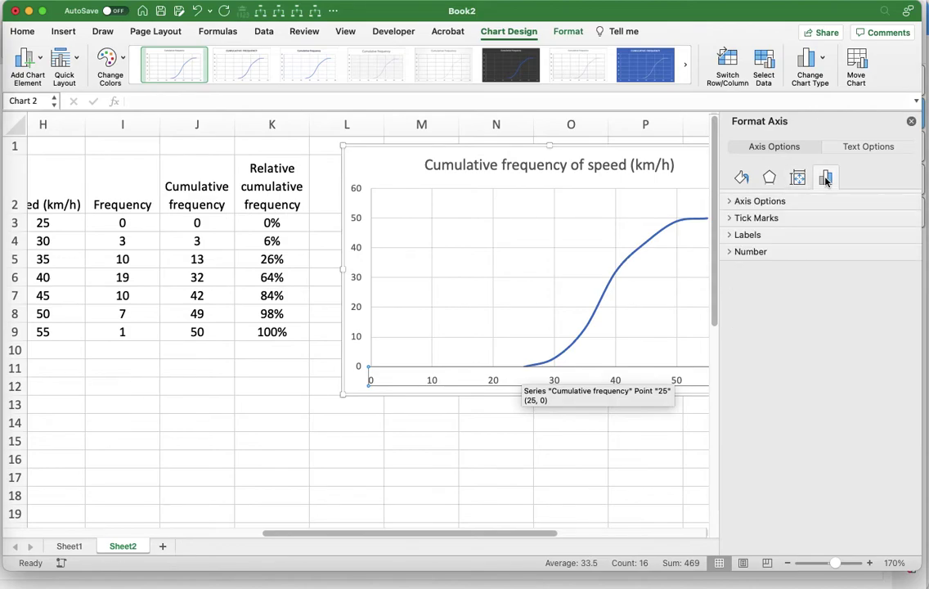
{"action": "left_click", "coordinate": [733, 203]}
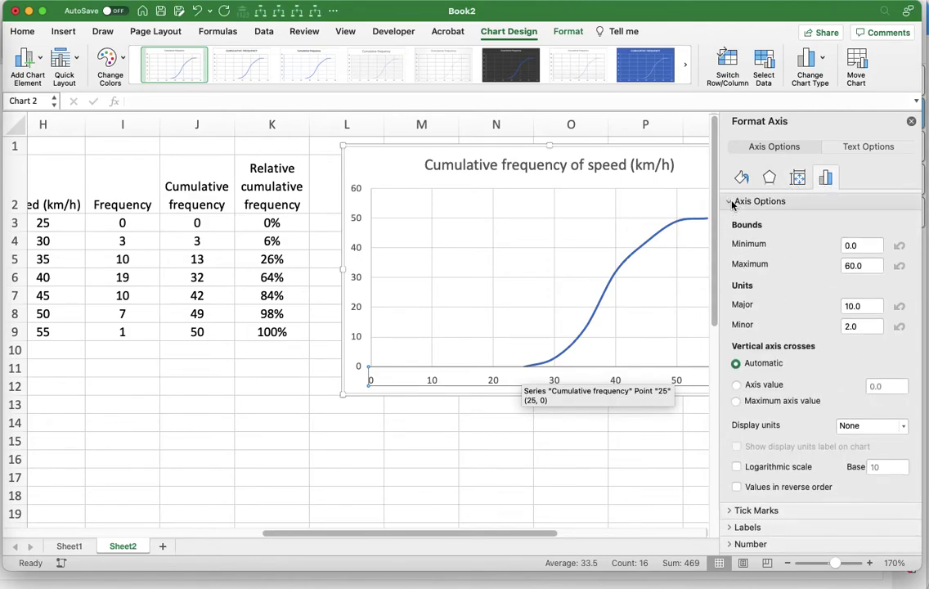
{"action": "double_click", "coordinate": [865, 245]}
{"action": "type", "text": "20"}
{"action": "key", "text": "Tab"}
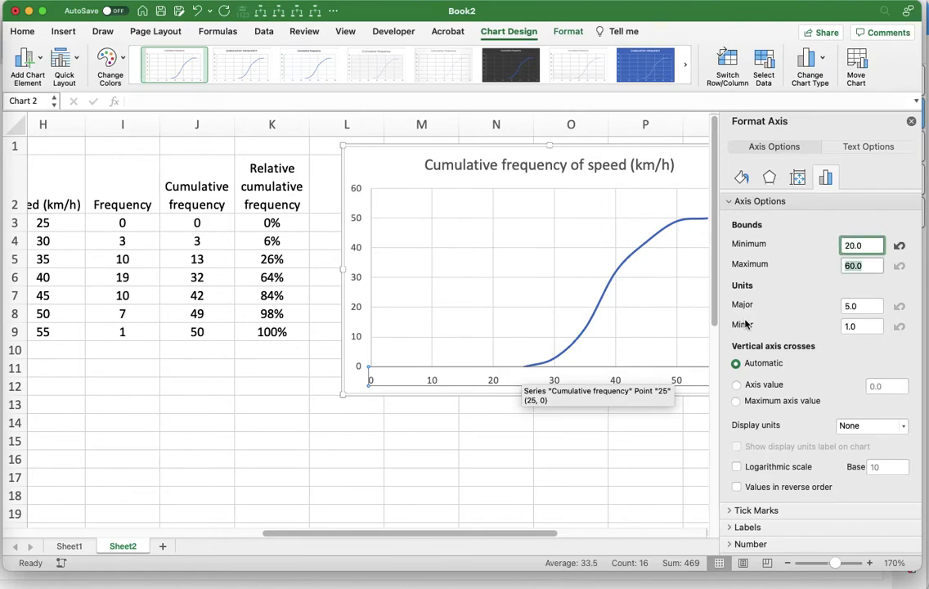
{"action": "scroll", "coordinate": [614, 325], "scroll_direction": "right", "scroll_amount": 4}
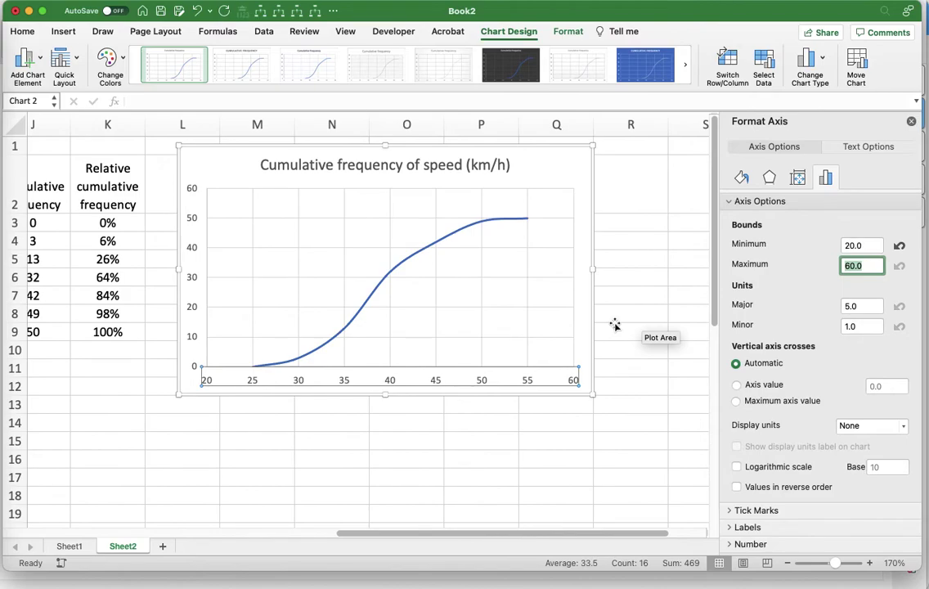
{"action": "scroll", "coordinate": [614, 325], "scroll_direction": "left", "scroll_amount": 2}
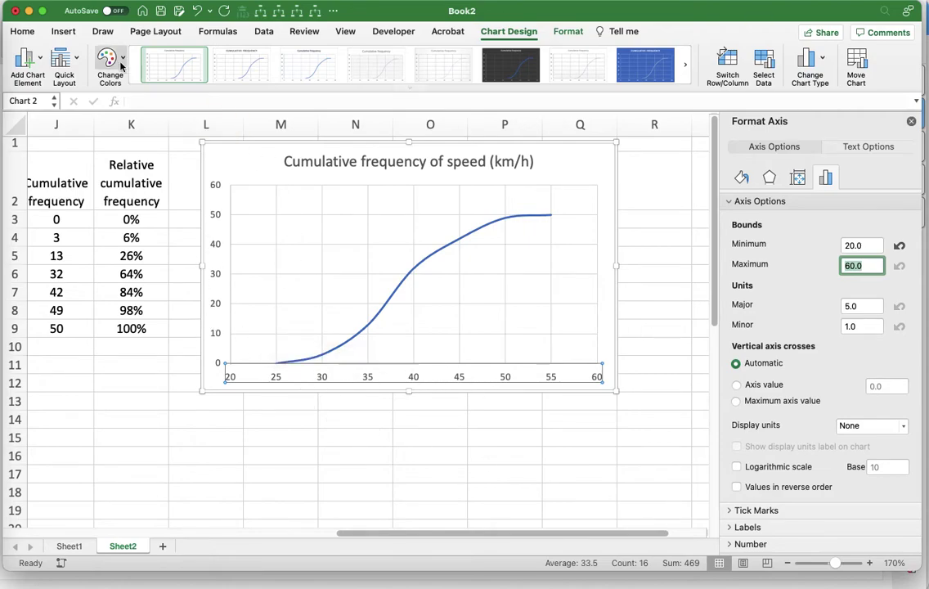
Add a primary horizontal axis title to the chart reading "Speed (km/h)".
{"action": "left_click", "coordinate": [44, 60]}
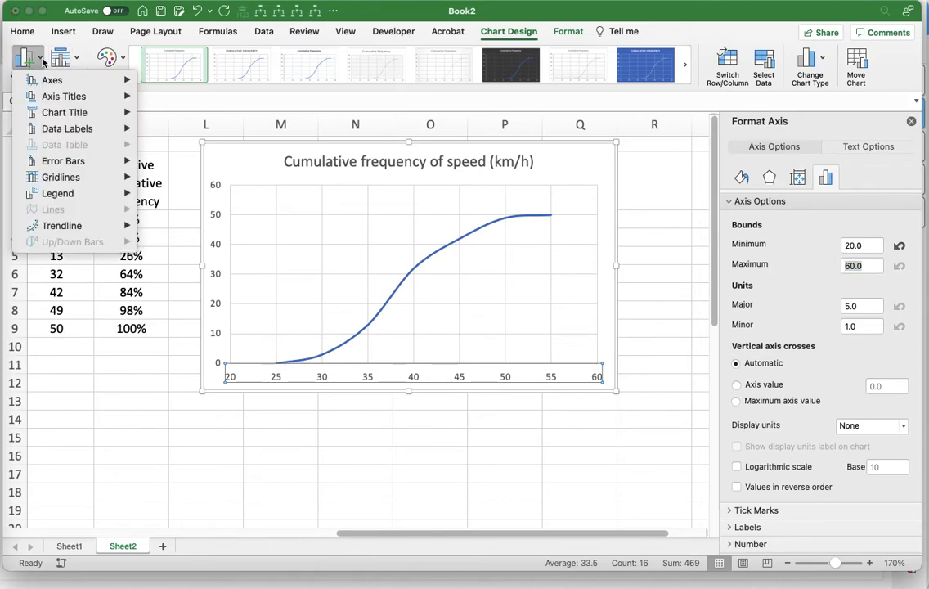
{"action": "mouse_move", "coordinate": [51, 94]}
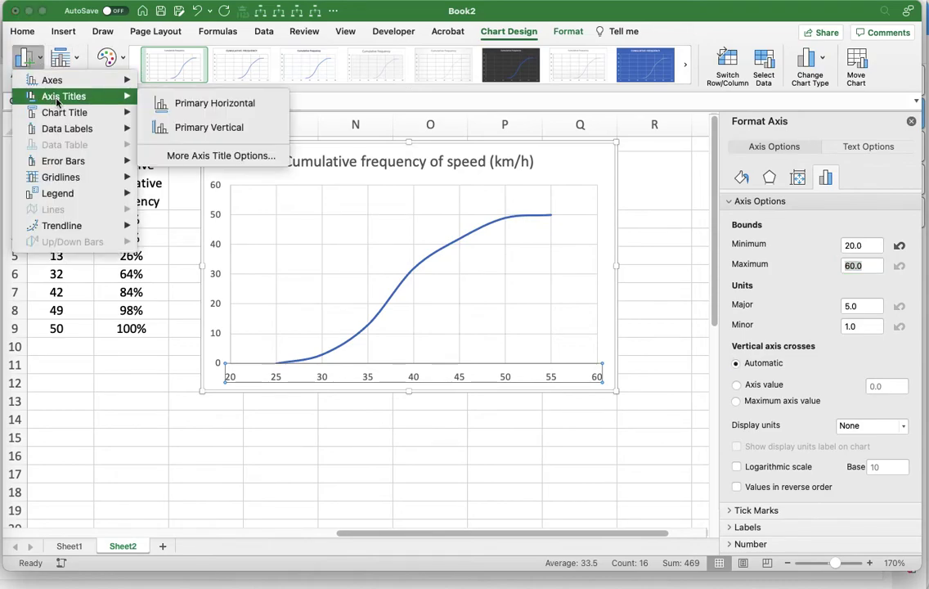
{"action": "left_click", "coordinate": [217, 104]}
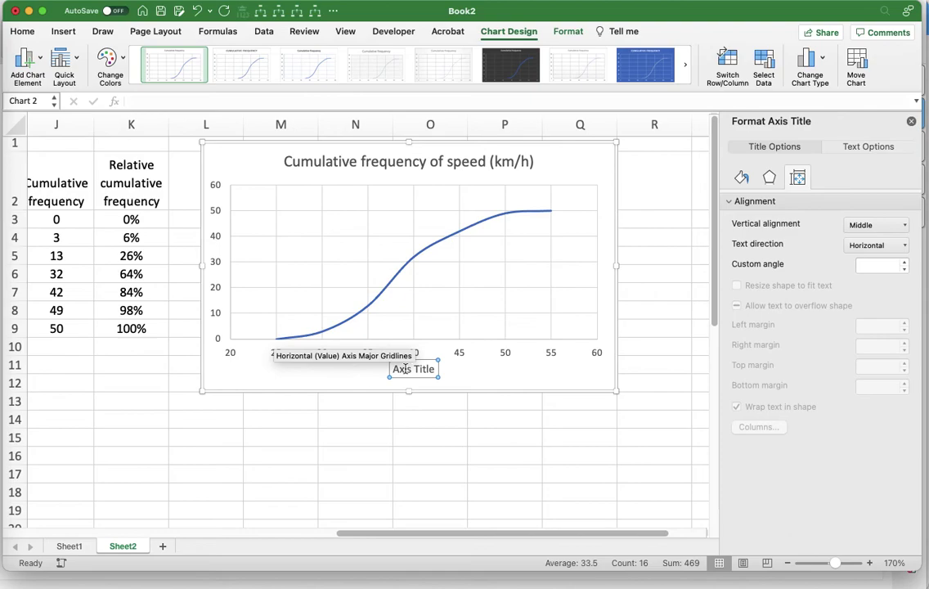
{"action": "triple_click", "coordinate": [400, 369]}
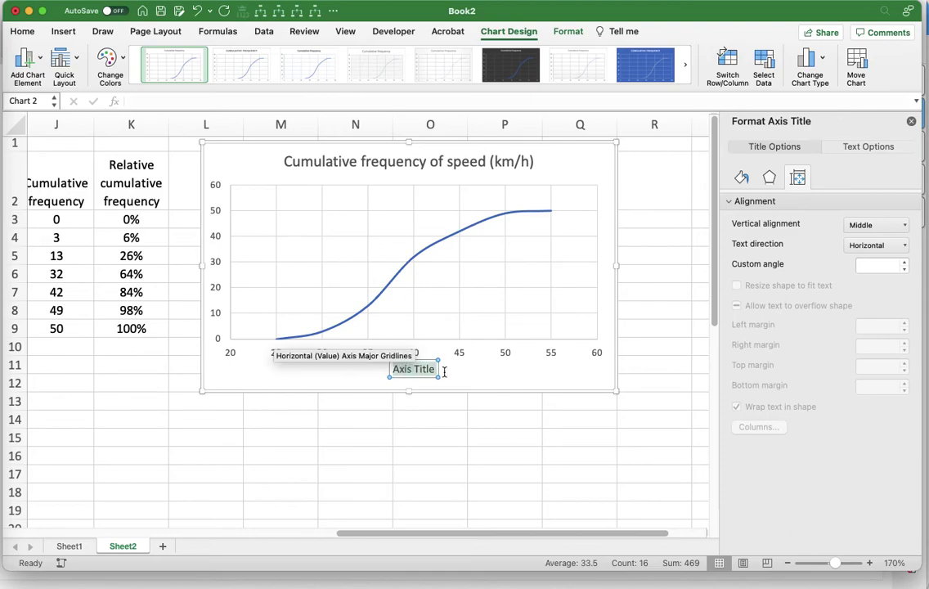
{"action": "type", "text": "Speeds"}
{"action": "key", "text": "BackSpace"}
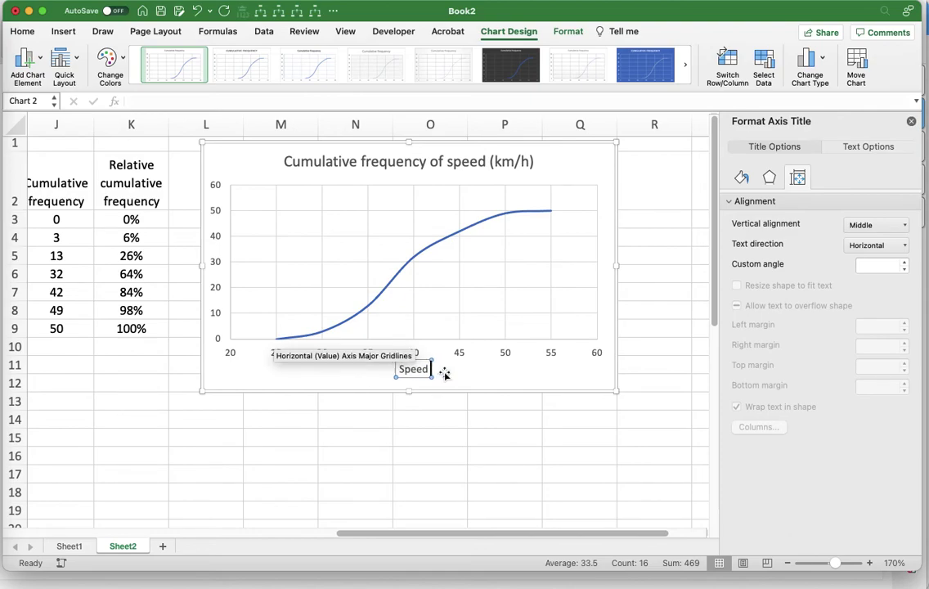
{"action": "type", "text": "(km/h)"}
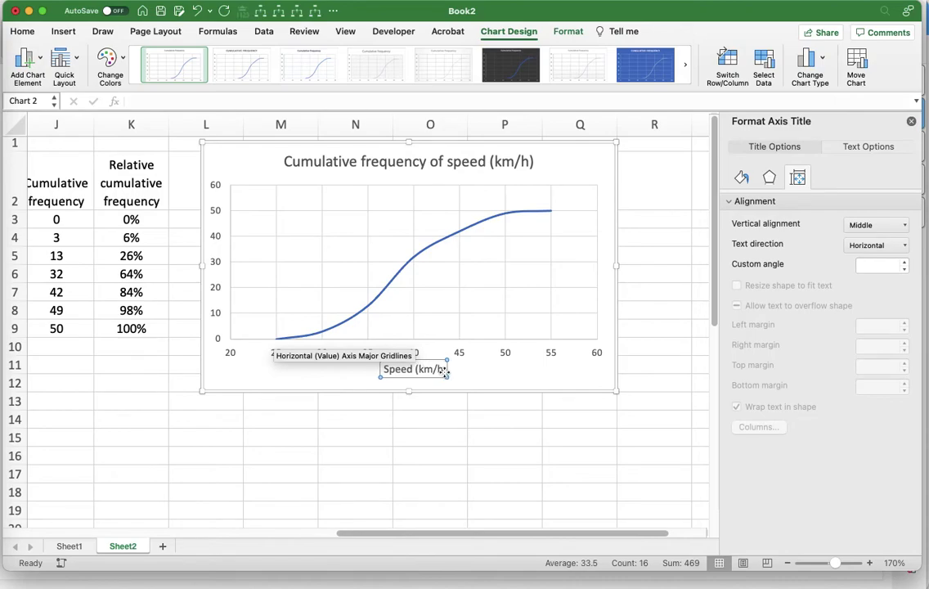
Add a primary vertical axis title to the chart reading "Cumulative frequency".
{"action": "left_click", "coordinate": [36, 59]}
{"action": "mouse_move", "coordinate": [59, 96]}
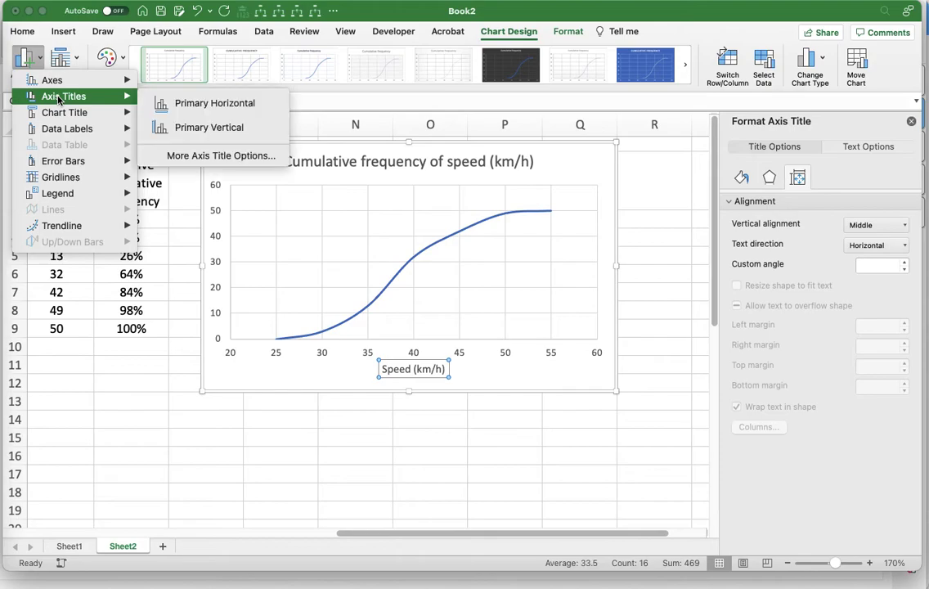
{"action": "left_click", "coordinate": [217, 127]}
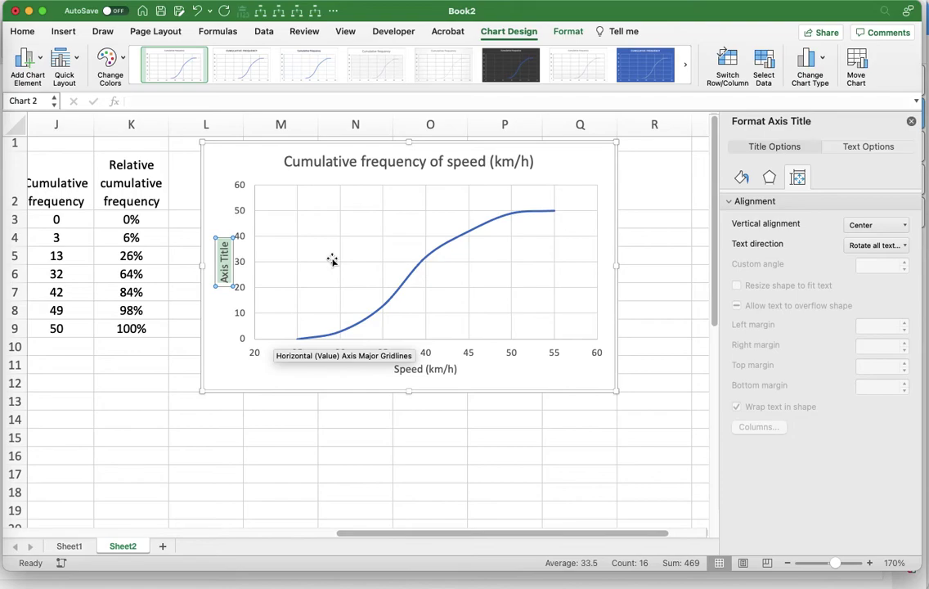
{"action": "type", "text": "Cumulative frequency"}
{"action": "left_click", "coordinate": [370, 442]}
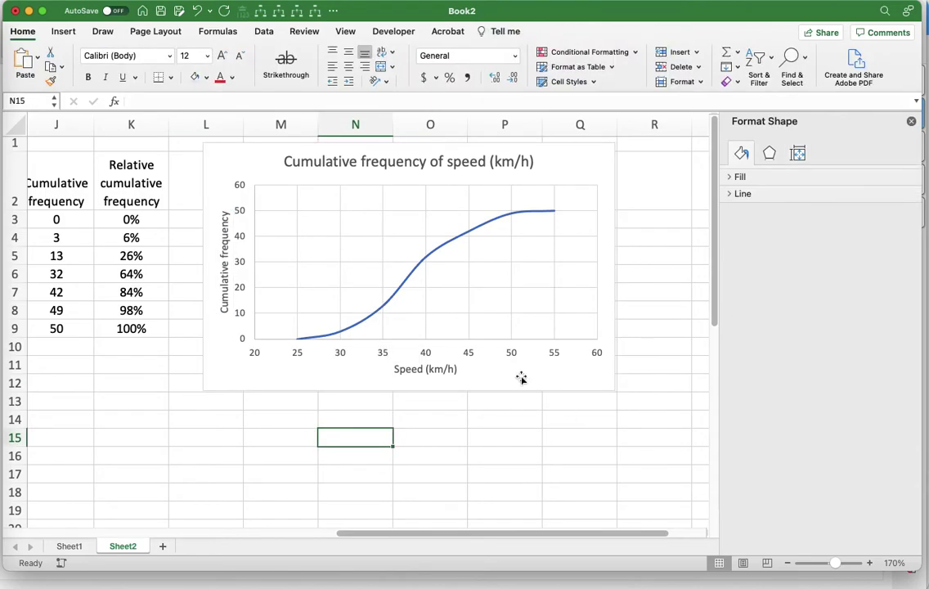
Set the minor tick marks of the chart's horizontal speed axis to Inside.
{"action": "left_click", "coordinate": [461, 305]}
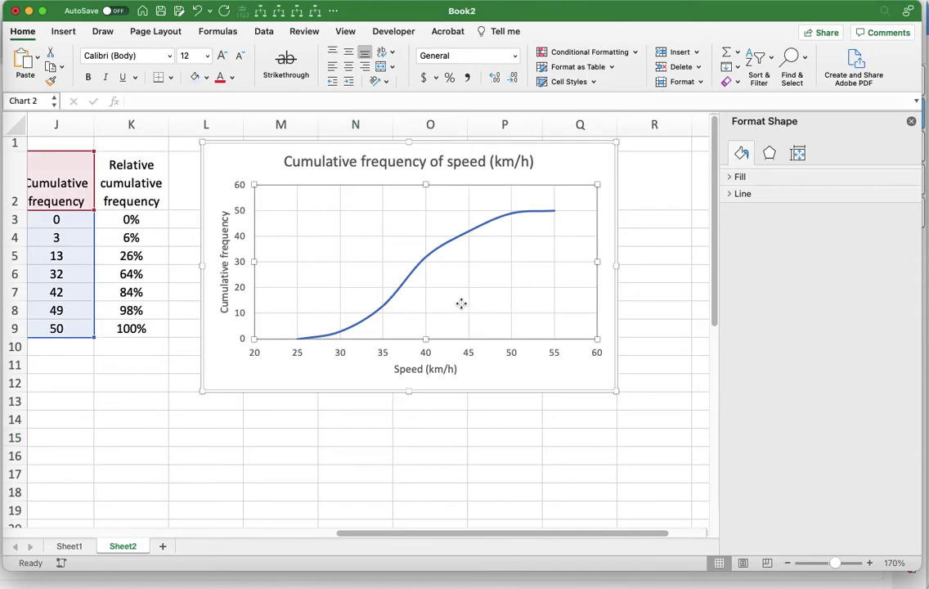
{"action": "left_click", "coordinate": [473, 356]}
{"action": "left_click", "coordinate": [471, 353]}
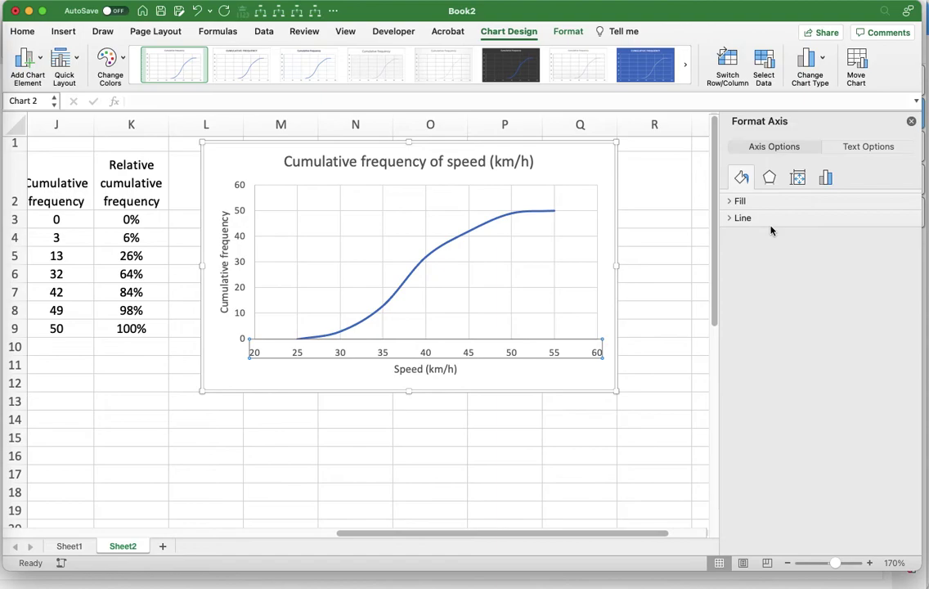
{"action": "left_click", "coordinate": [825, 179]}
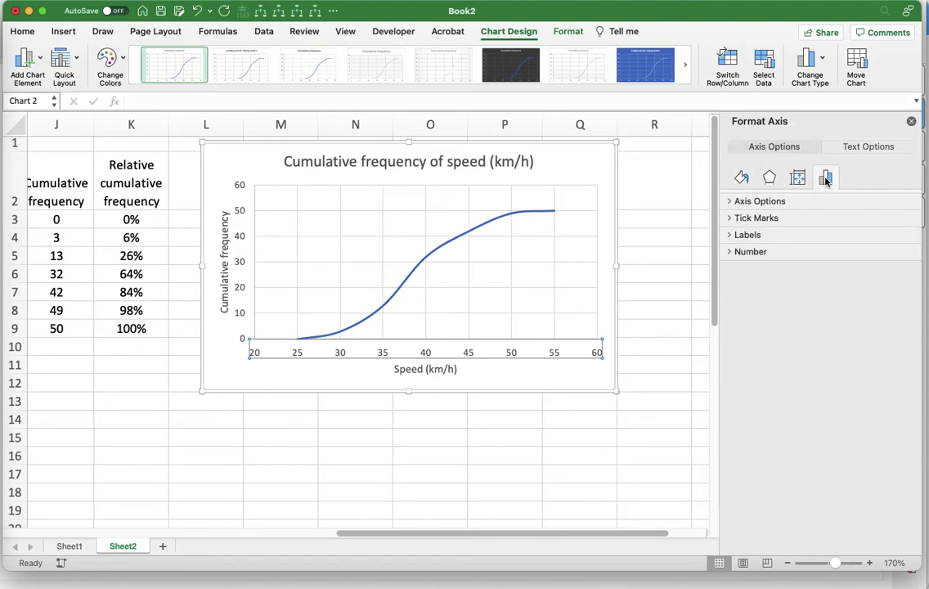
{"action": "left_click", "coordinate": [731, 202]}
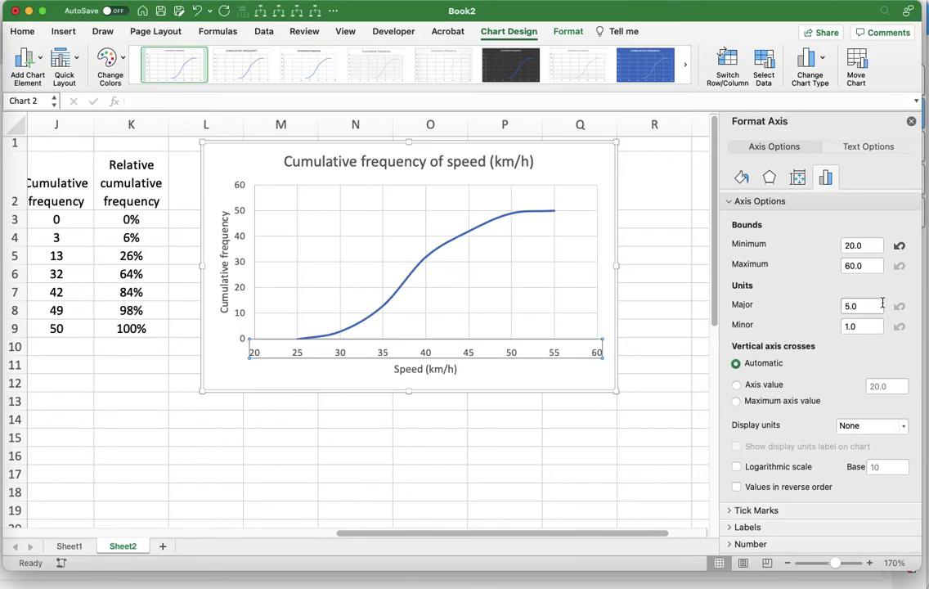
{"action": "left_click", "coordinate": [731, 511]}
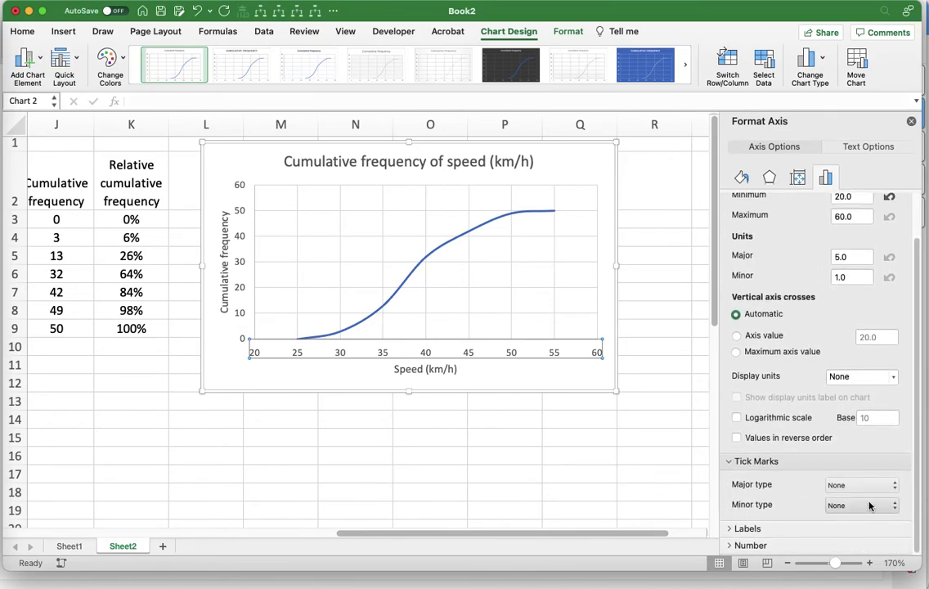
{"action": "scroll", "coordinate": [852, 518], "scroll_direction": "down", "scroll_amount": 1}
{"action": "scroll", "coordinate": [805, 535], "scroll_direction": "up", "scroll_amount": 1}
{"action": "left_click", "coordinate": [852, 507]}
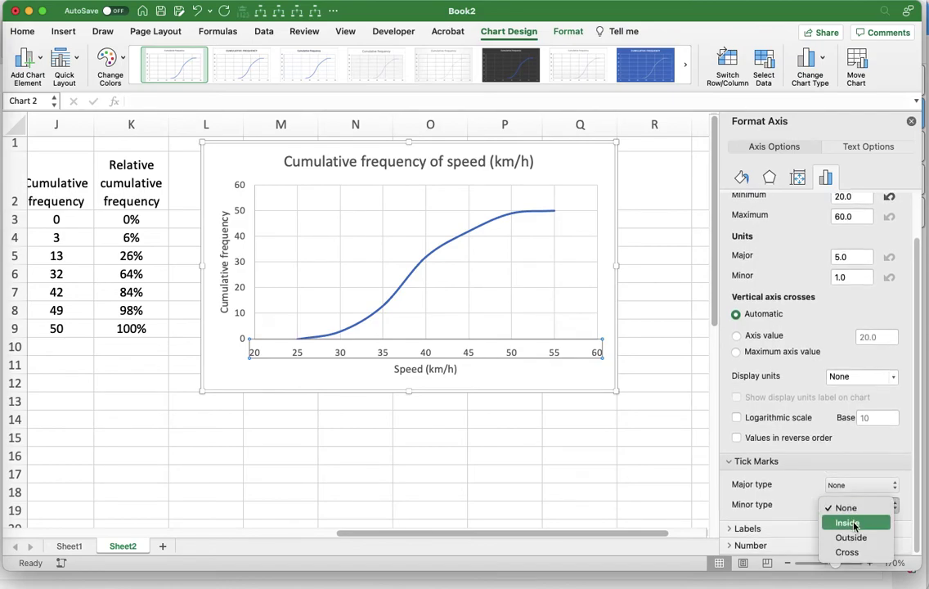
{"action": "left_click", "coordinate": [855, 523]}
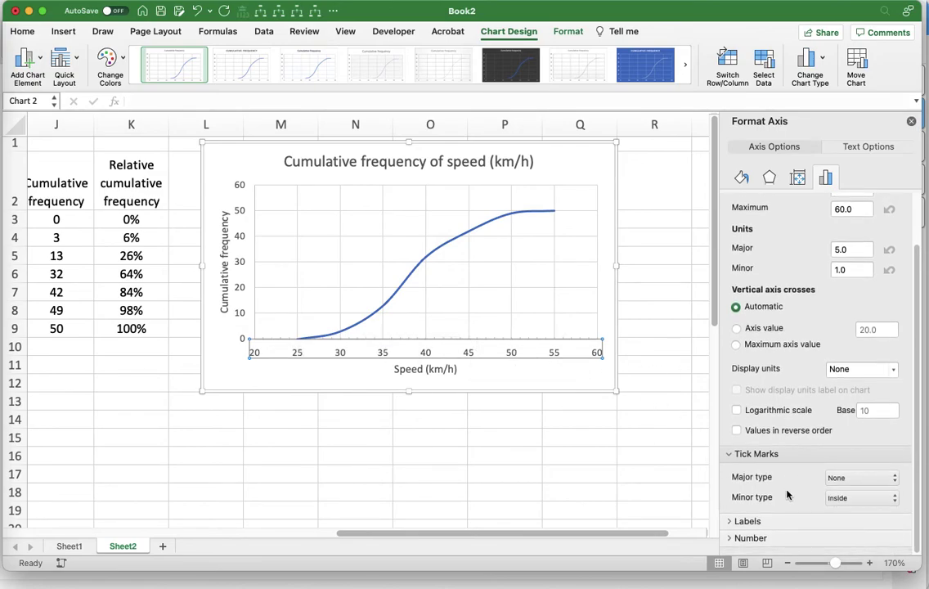
Set the minor tick marks of the chart's vertical cumulative frequency axis to Inside.
{"action": "scroll", "coordinate": [788, 494], "scroll_direction": "up", "scroll_amount": 3}
{"action": "left_click", "coordinate": [242, 268]}
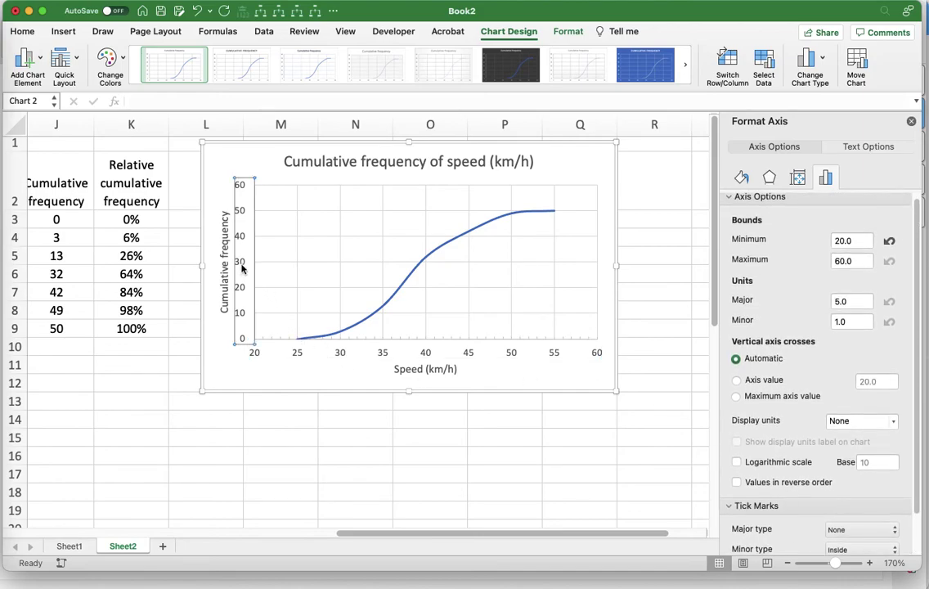
{"action": "left_click", "coordinate": [861, 549]}
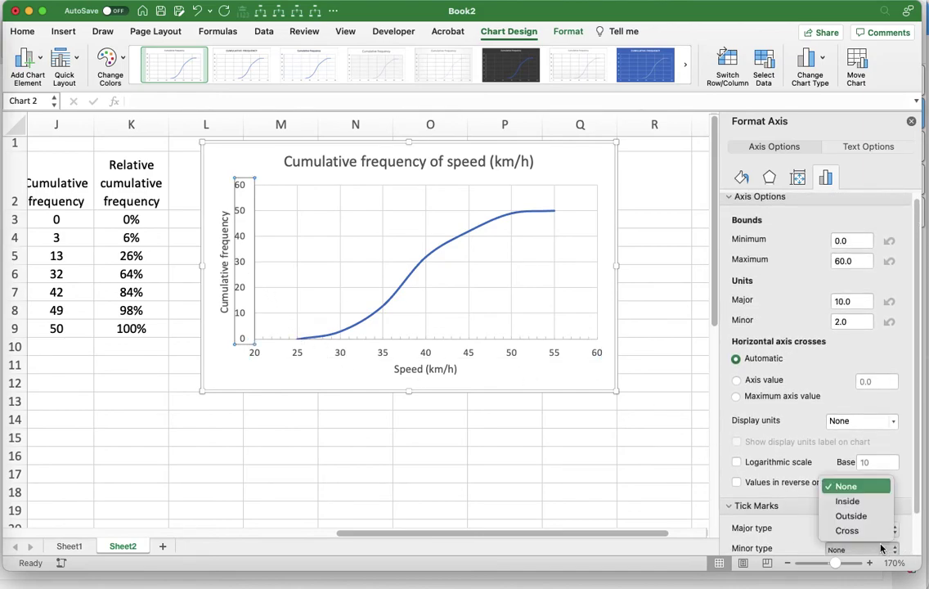
{"action": "left_click", "coordinate": [850, 500]}
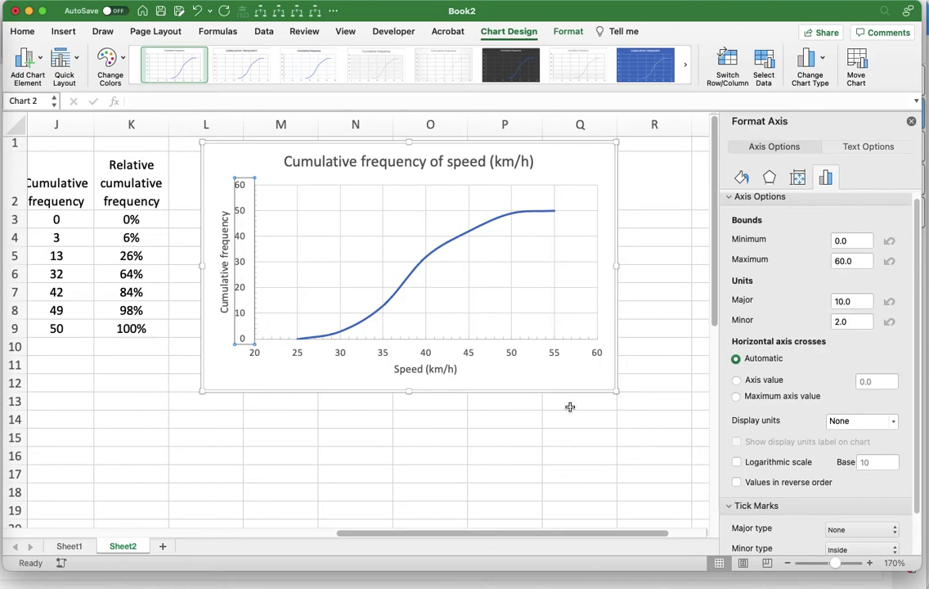
{"action": "scroll", "coordinate": [752, 413], "scroll_direction": "down", "scroll_amount": 3}
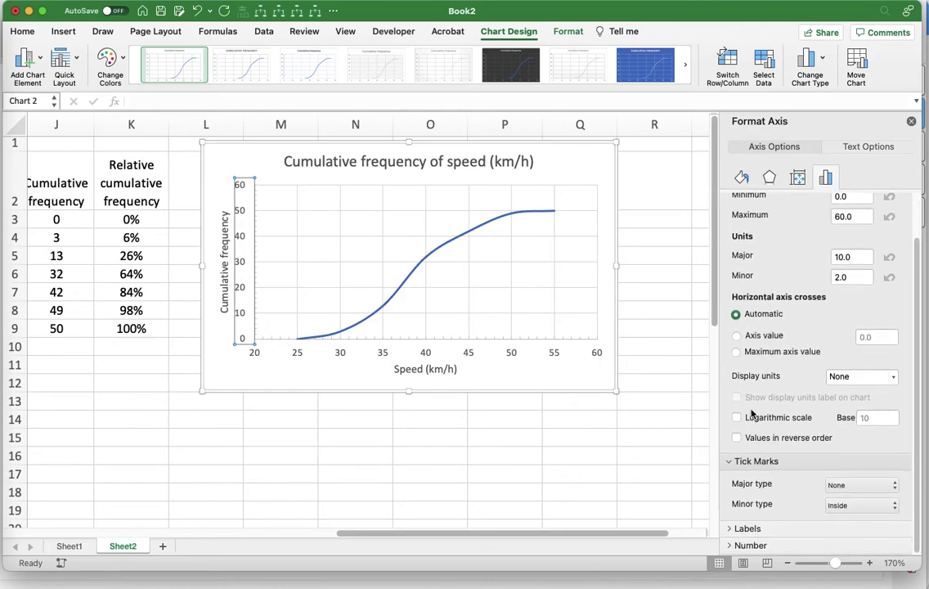
{"action": "scroll", "coordinate": [752, 409], "scroll_direction": "up", "scroll_amount": 3}
{"action": "left_click", "coordinate": [797, 178]}
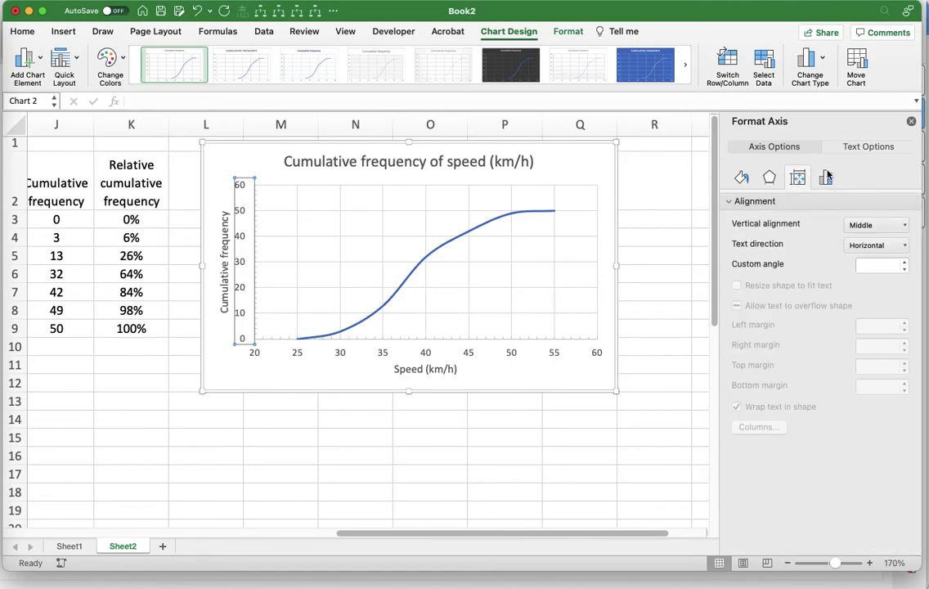
Resize the cumulative frequency chart to be taller and slightly narrower, extending down to about row 16.
{"action": "left_click", "coordinate": [827, 177]}
{"action": "scroll", "coordinate": [818, 278], "scroll_direction": "down", "scroll_amount": 3}
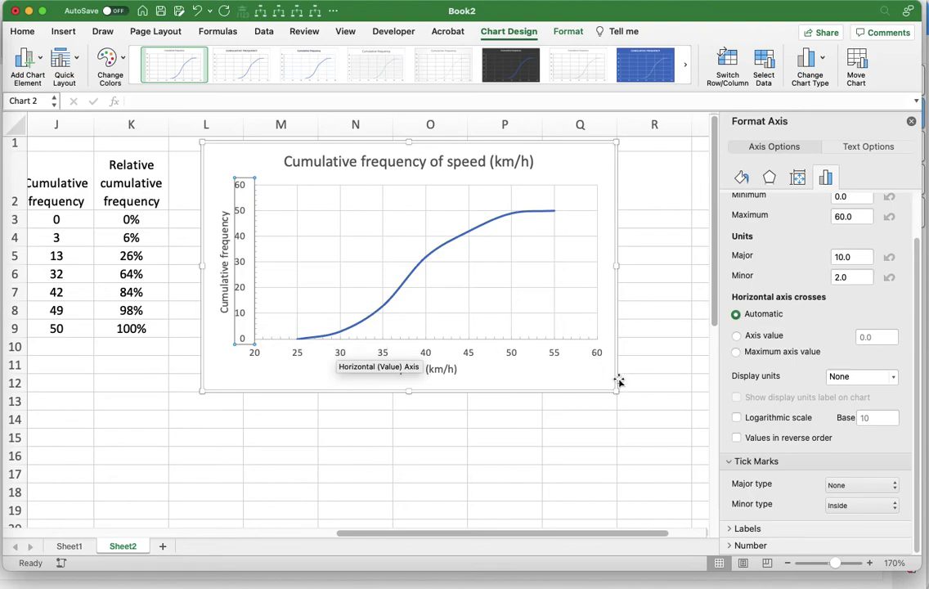
{"action": "left_click_drag", "start_coordinate": [615, 391], "coordinate": [600, 466]}
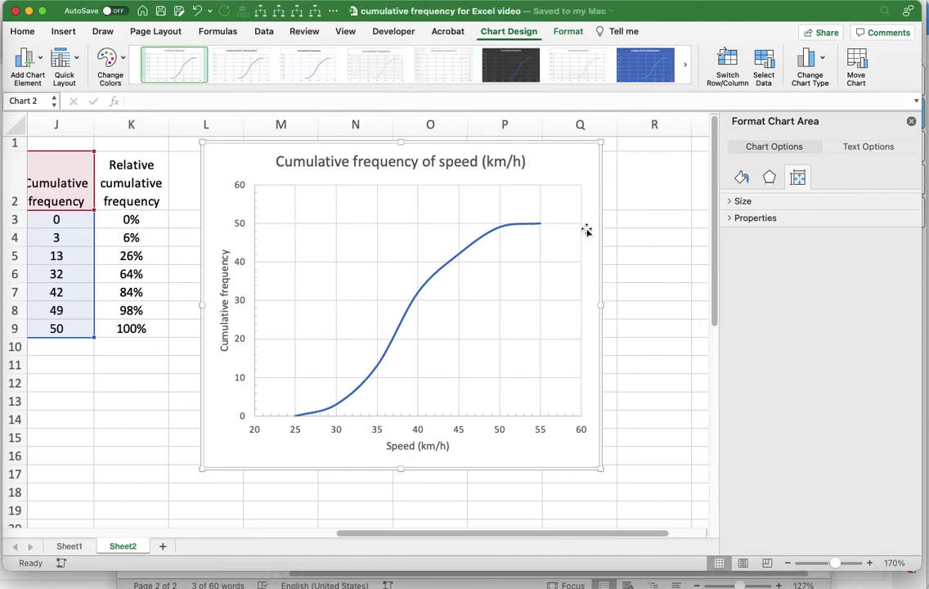
Insert a smooth-line scatter chart without markers from the speed data in H2:H9 and the relative cumulative frequency data in K2:K9.
{"action": "scroll", "coordinate": [587, 229], "scroll_direction": "left", "scroll_amount": 5}
{"action": "scroll", "coordinate": [586, 230], "scroll_direction": "left", "scroll_amount": 1}
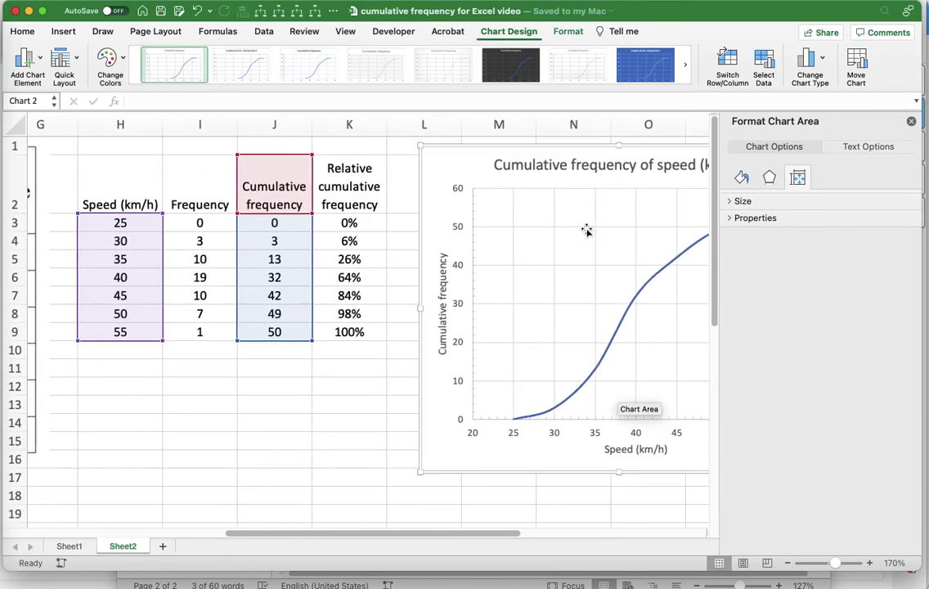
{"action": "left_click_drag", "start_coordinate": [147, 194], "coordinate": [138, 332]}
{"action": "left_click_drag", "start_coordinate": [350, 190], "coordinate": [353, 332]}
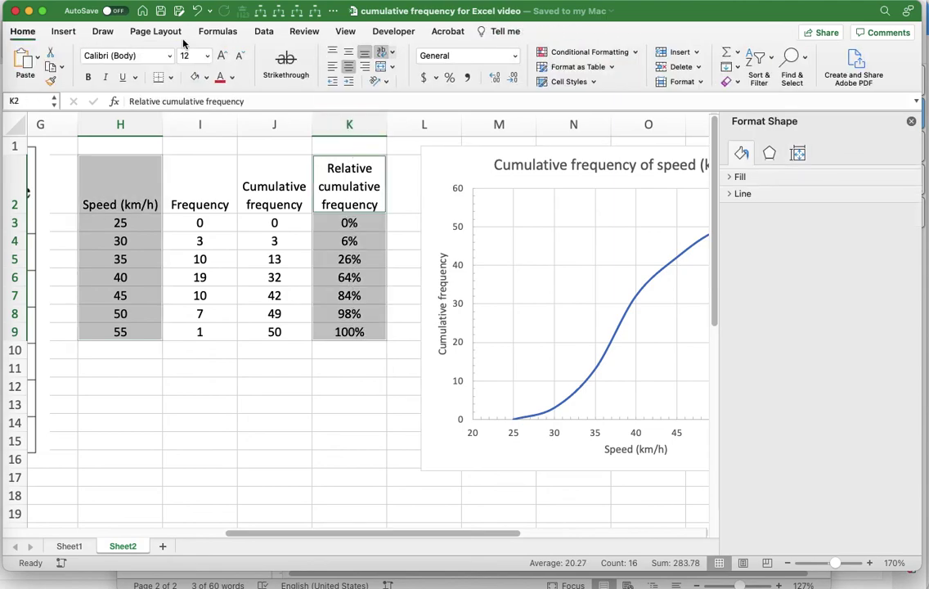
{"action": "left_click", "coordinate": [64, 32]}
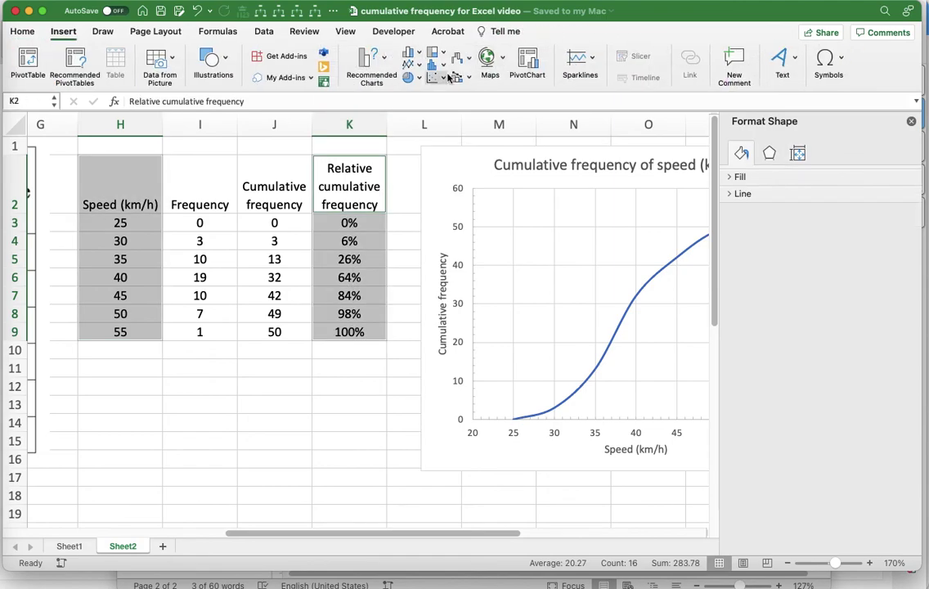
{"action": "left_click", "coordinate": [446, 77]}
{"action": "left_click", "coordinate": [616, 143]}
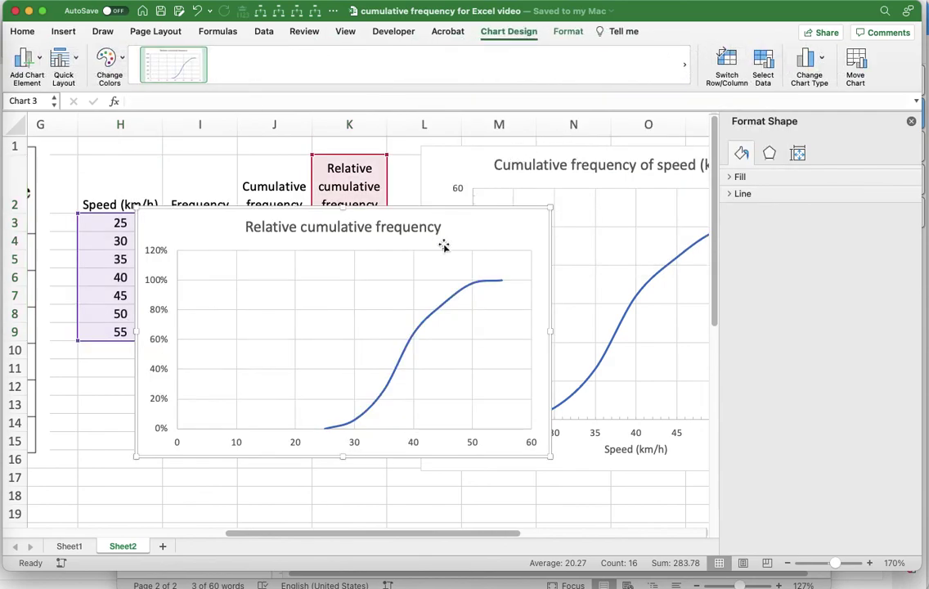
Move the relative cumulative frequency chart below the speed table, with its upper edge at about row 15.
{"action": "left_click_drag", "start_coordinate": [481, 220], "coordinate": [398, 400]}
{"action": "scroll", "coordinate": [398, 400], "scroll_direction": "down", "scroll_amount": 5}
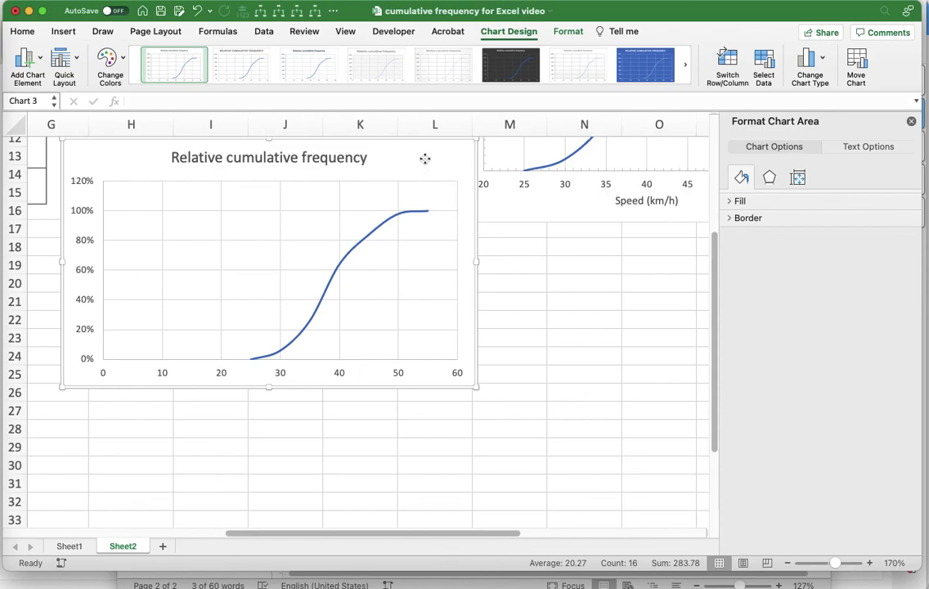
{"action": "left_click_drag", "start_coordinate": [425, 159], "coordinate": [417, 205]}
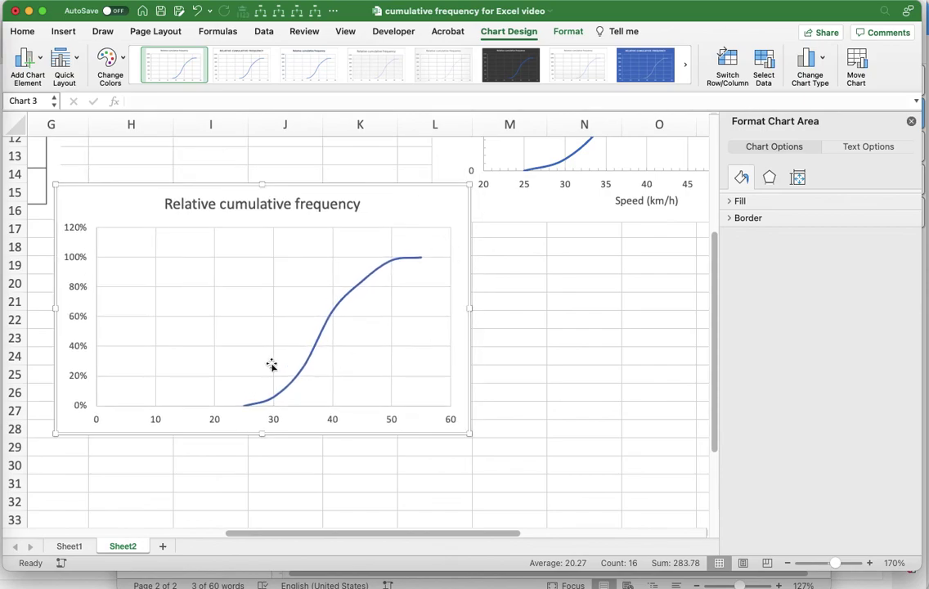
{"action": "scroll", "coordinate": [411, 395], "scroll_direction": "up", "scroll_amount": 10}
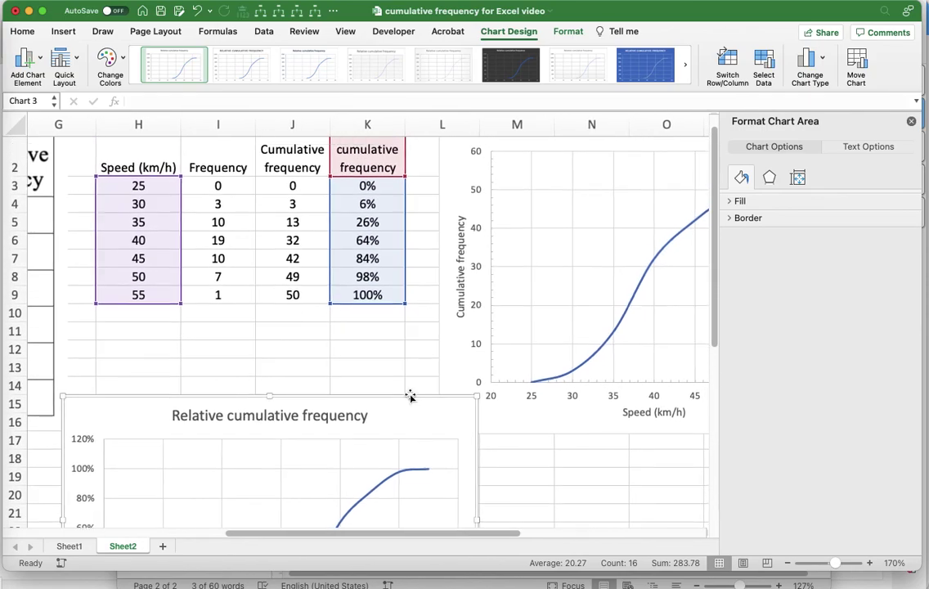
{"action": "scroll", "coordinate": [411, 395], "scroll_direction": "down", "scroll_amount": 5}
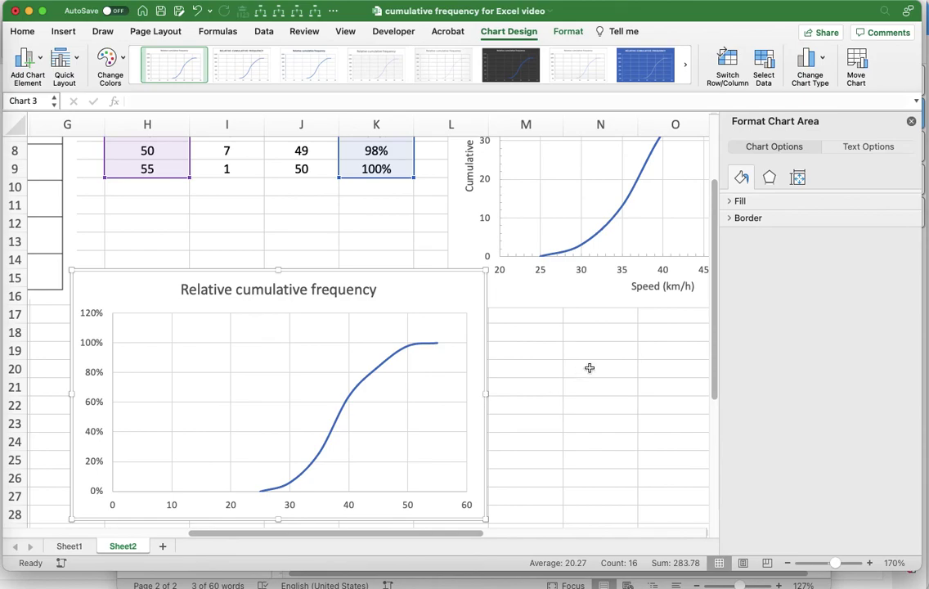
{"action": "scroll", "coordinate": [589, 367], "scroll_direction": "down", "scroll_amount": 1}
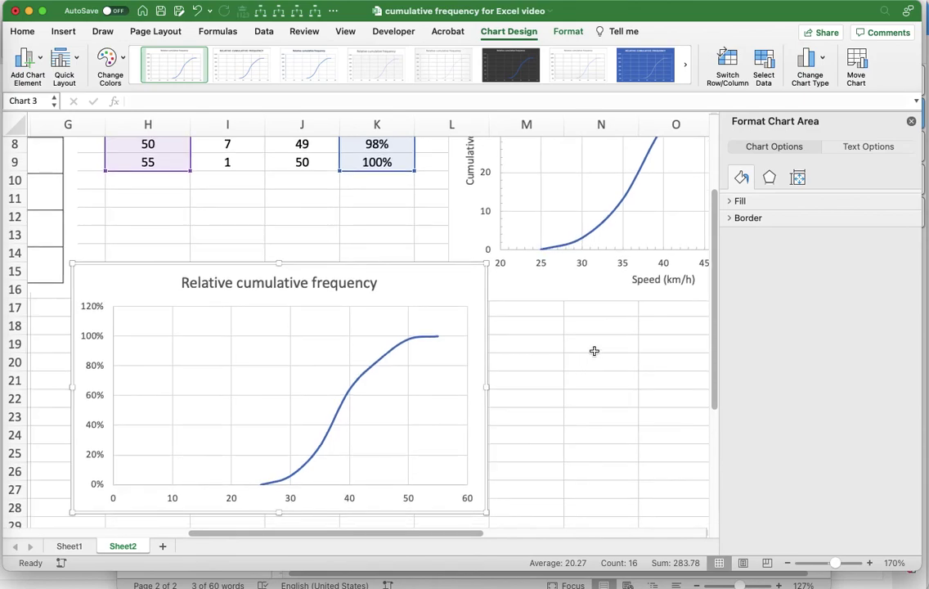